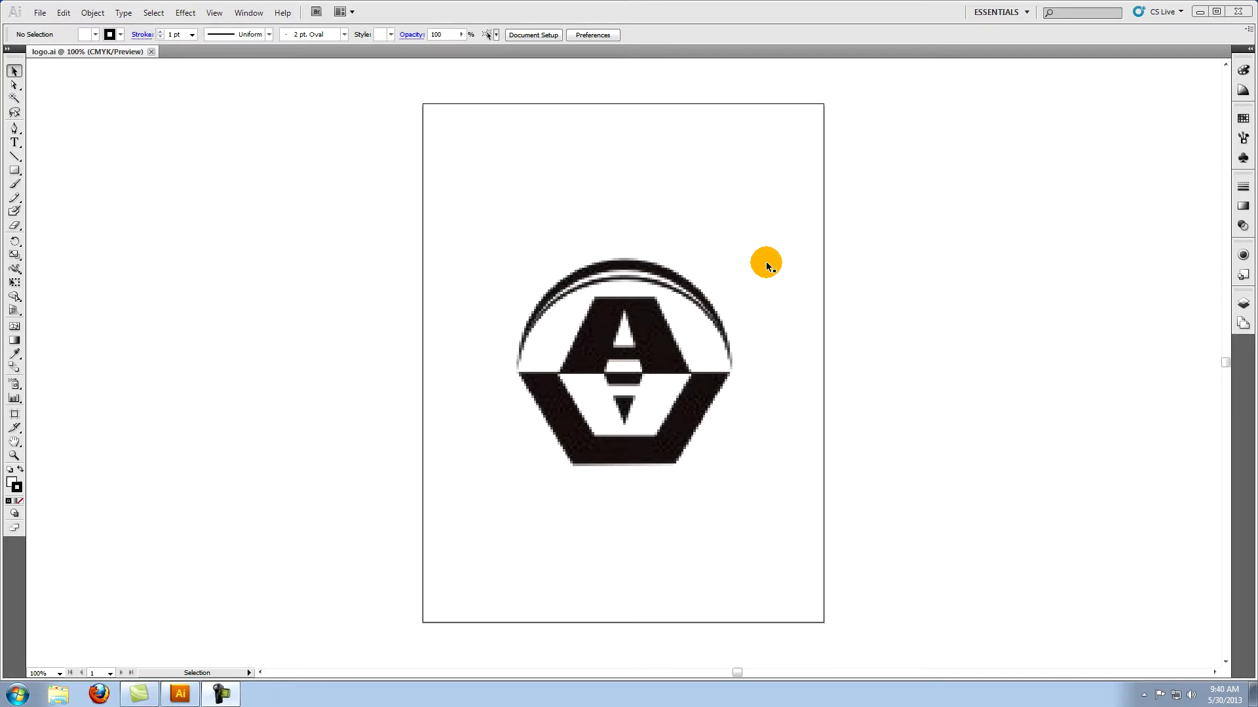
Step: Set the workspace to Essentials
click(249, 13)
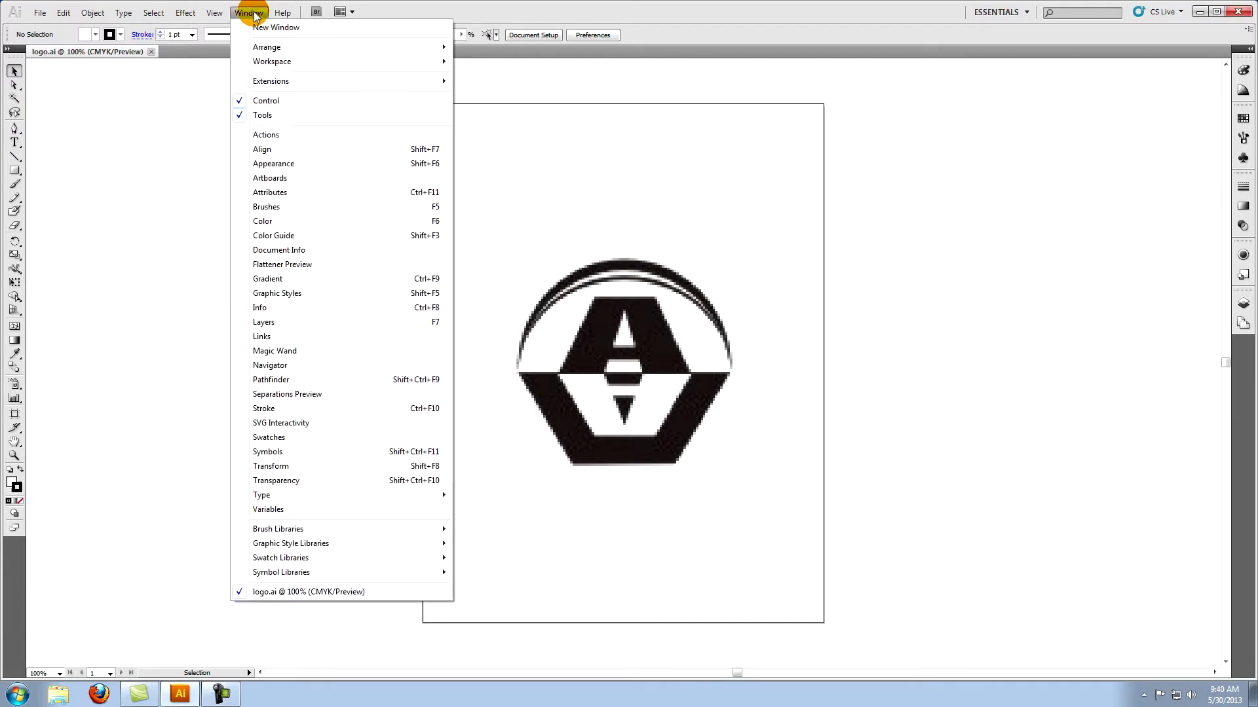
mouse_move(261, 66)
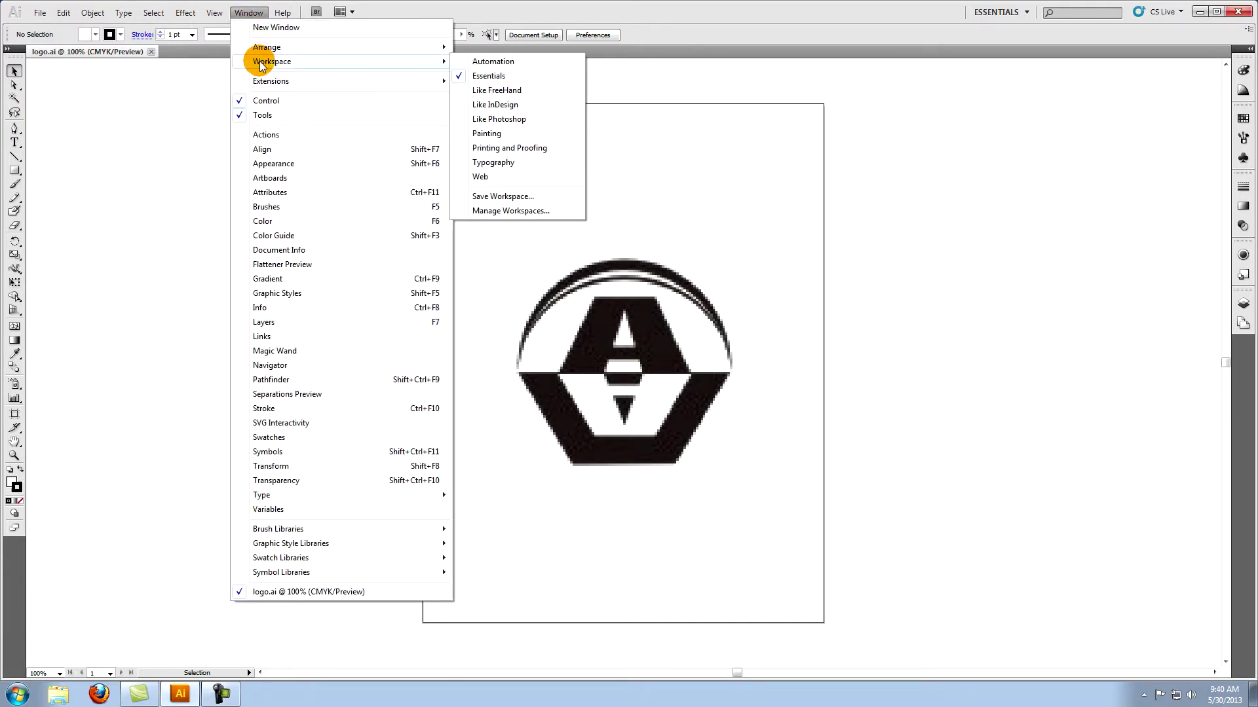
click(488, 76)
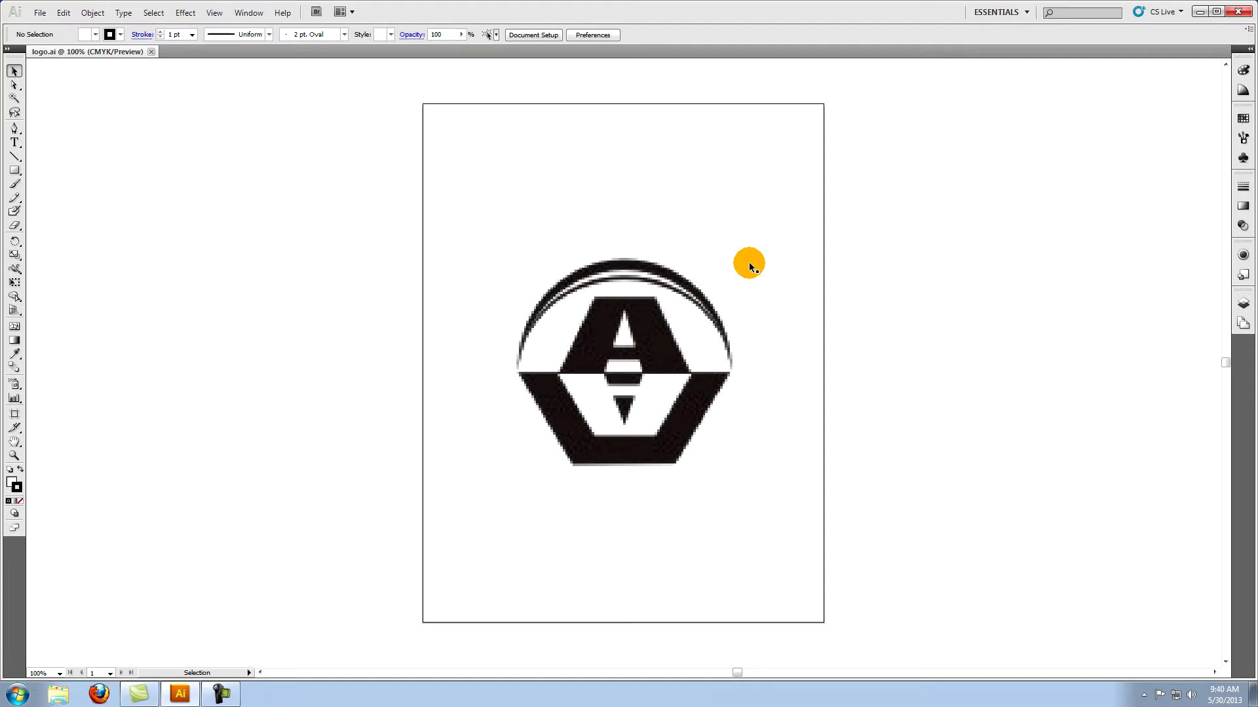
Step: Set the placed logo image's opacity to 40% and deselect it
click(1241, 227)
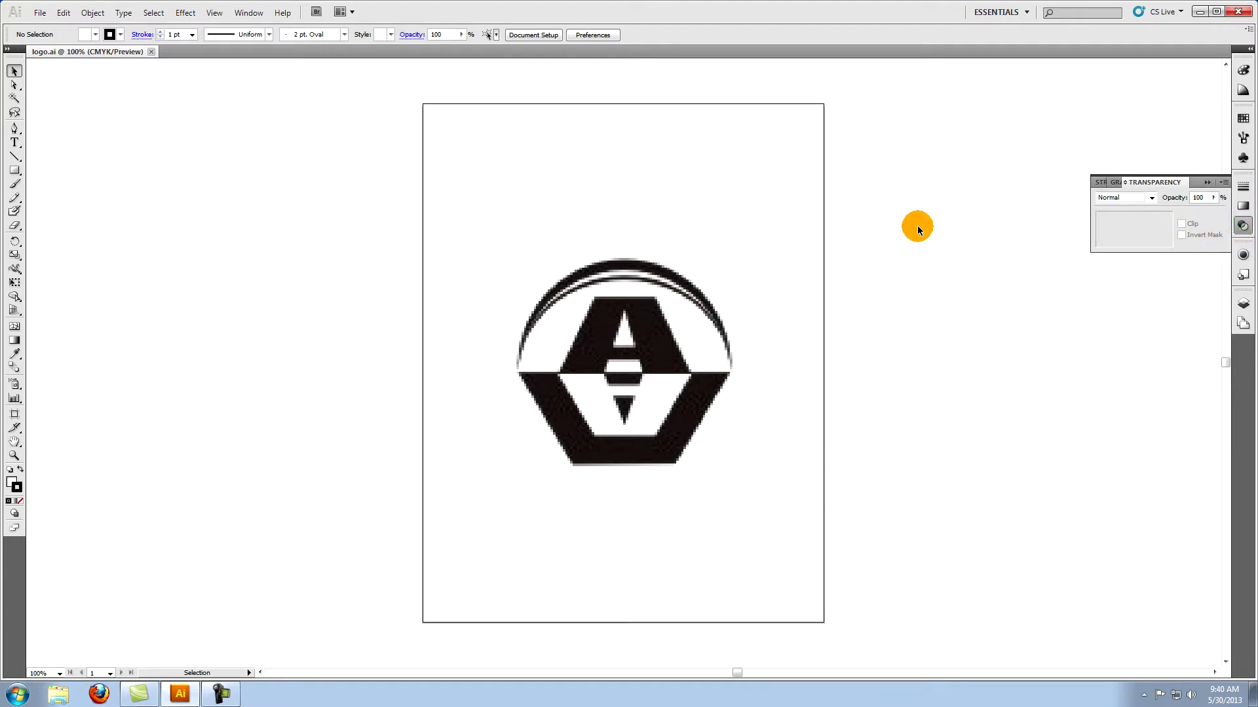
click(632, 303)
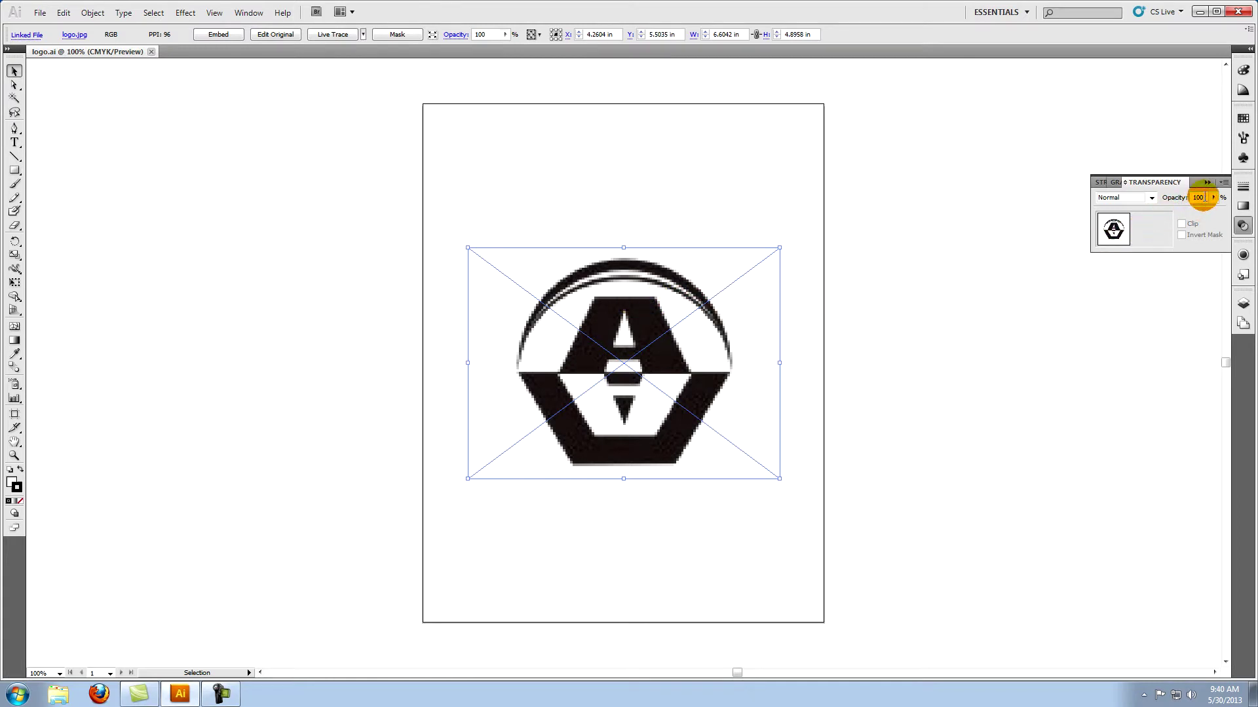
click(1190, 200)
text(40)
key(Return)
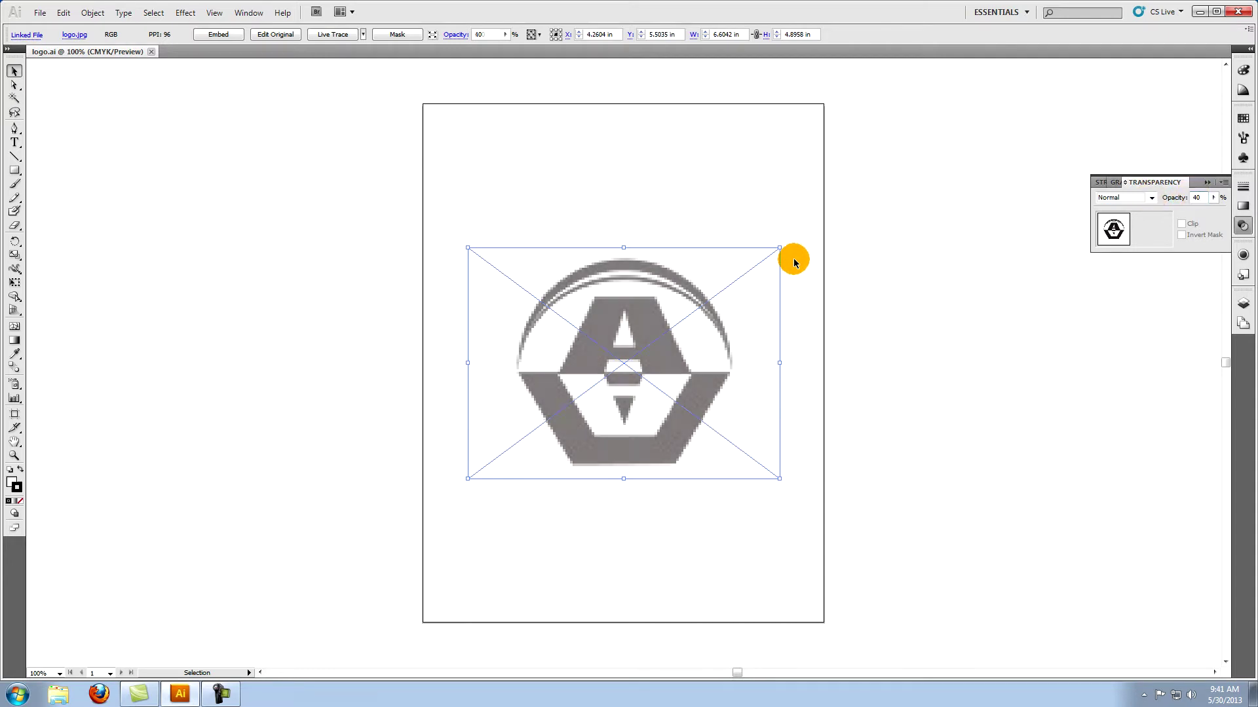
click(793, 263)
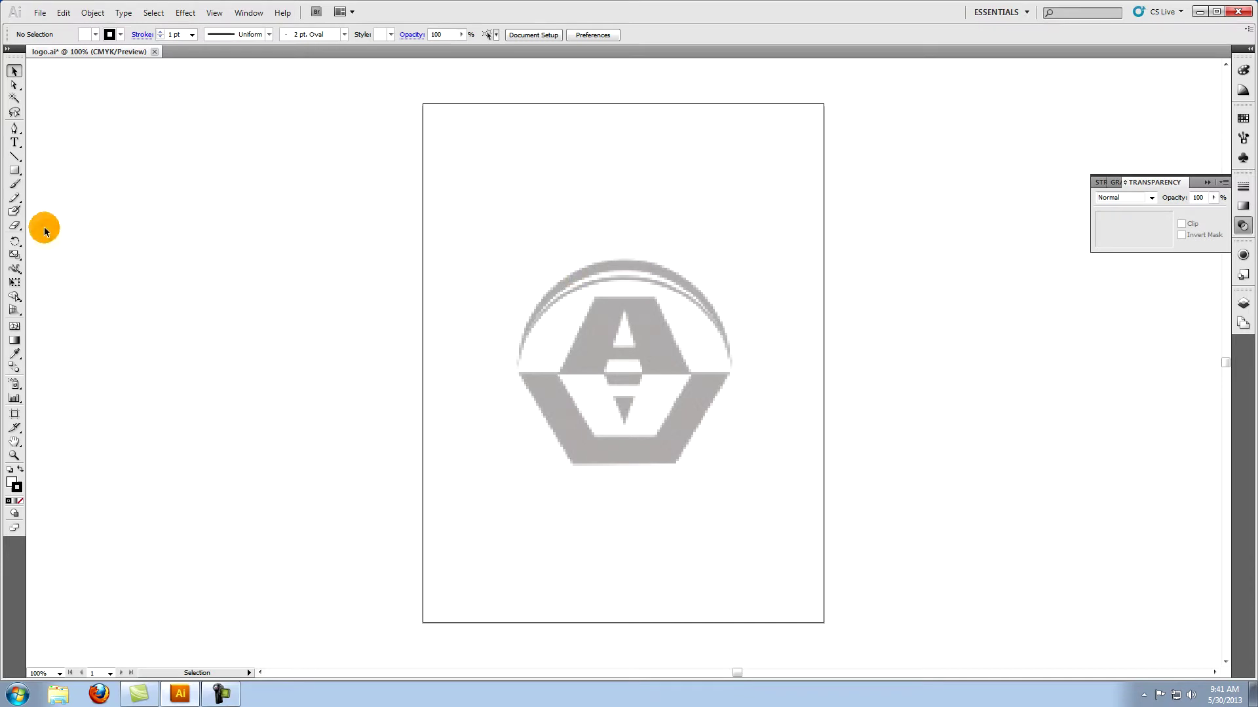
Step: Prepare the Pen tool with no fill and a light cyan stroke
click(14, 129)
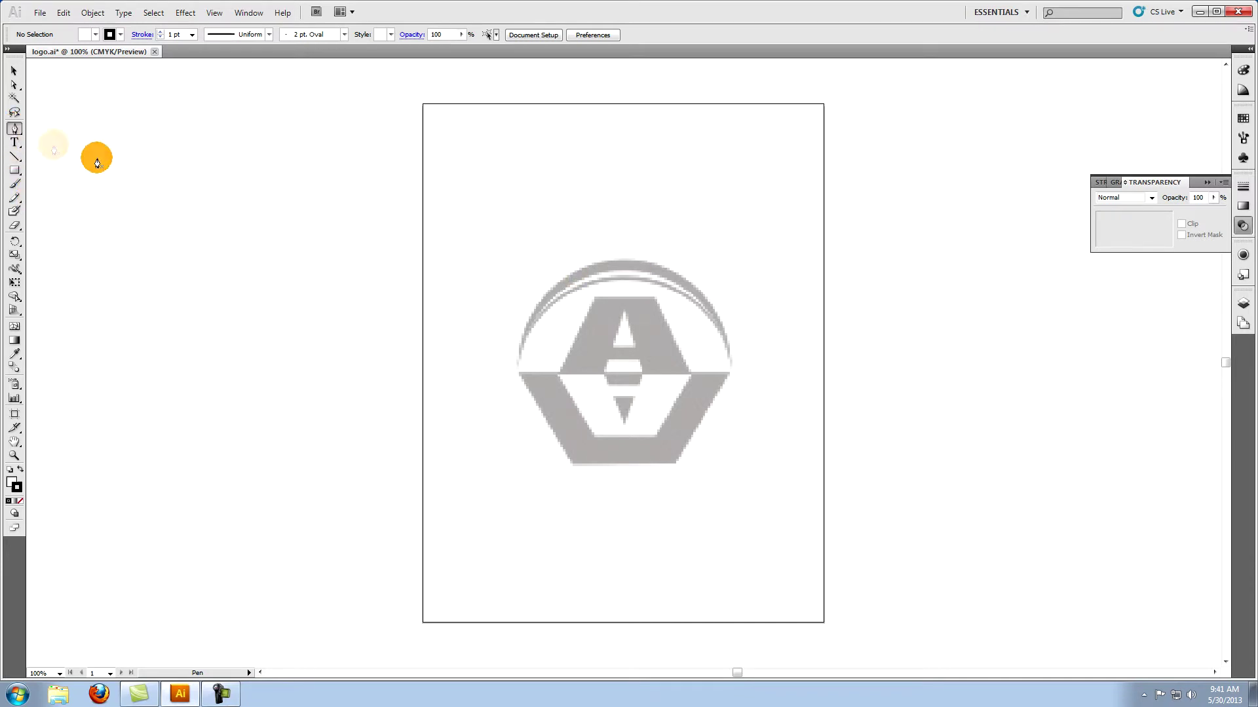
click(1243, 70)
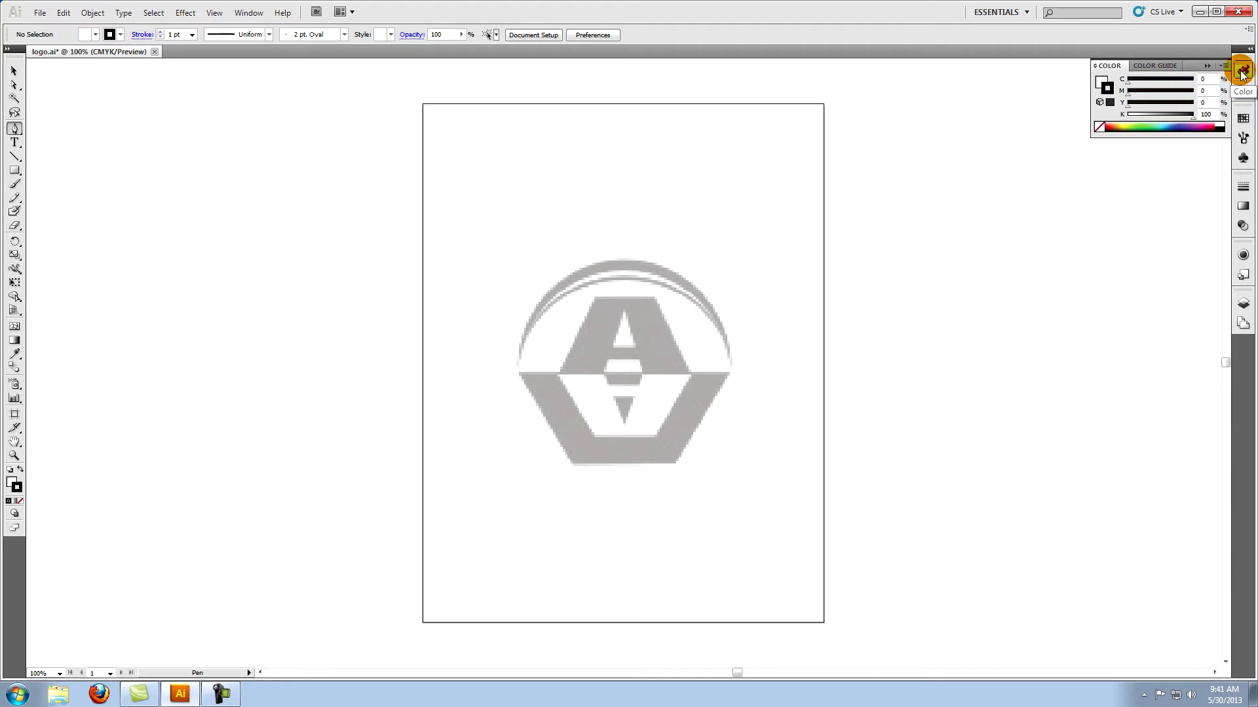
click(1100, 84)
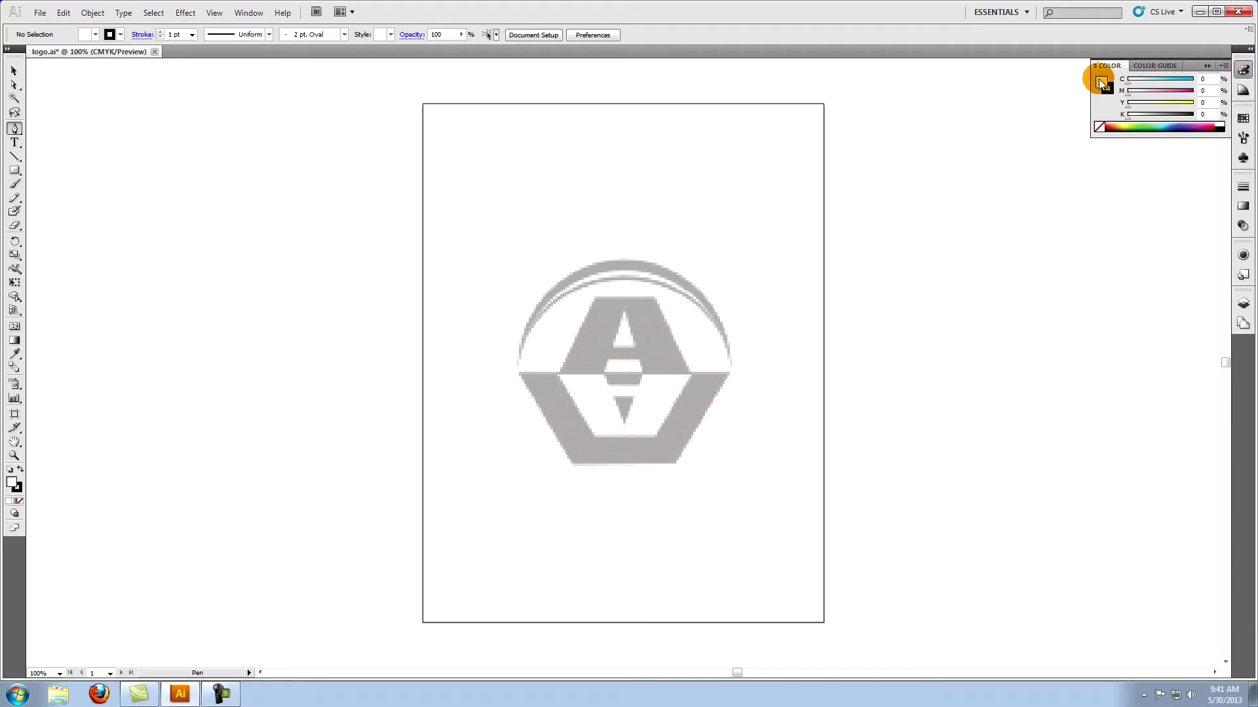
click(1099, 129)
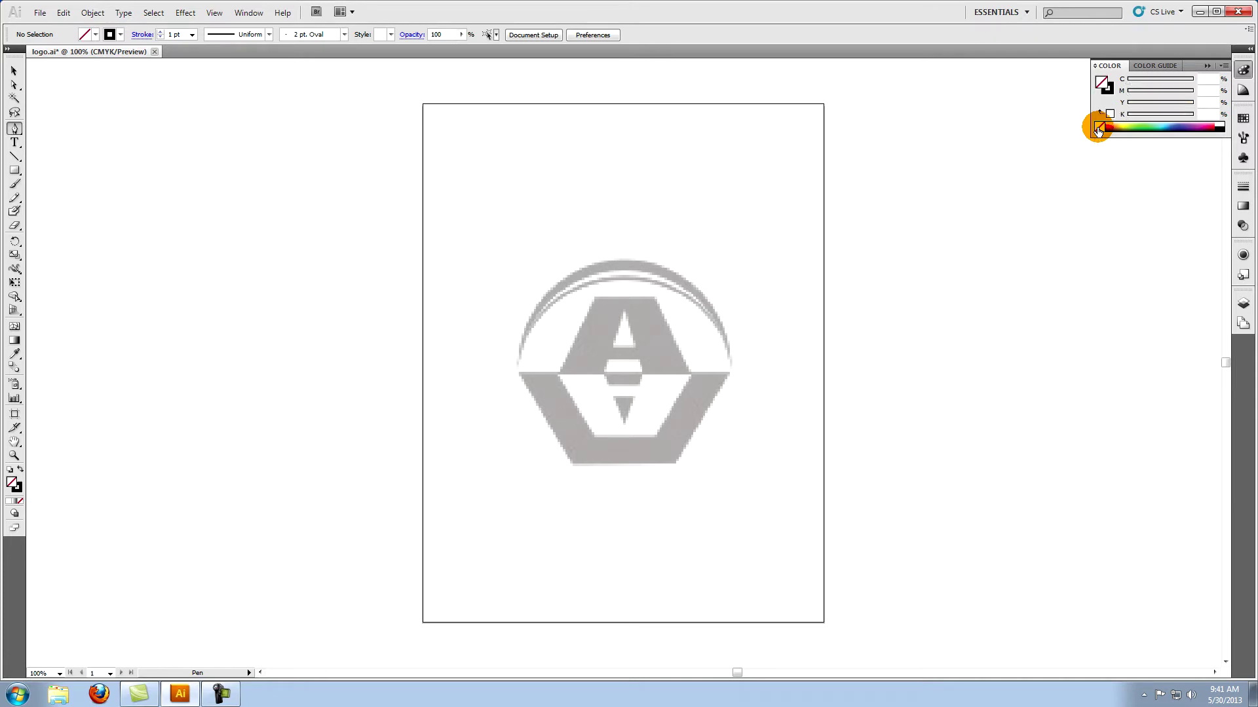
click(1109, 92)
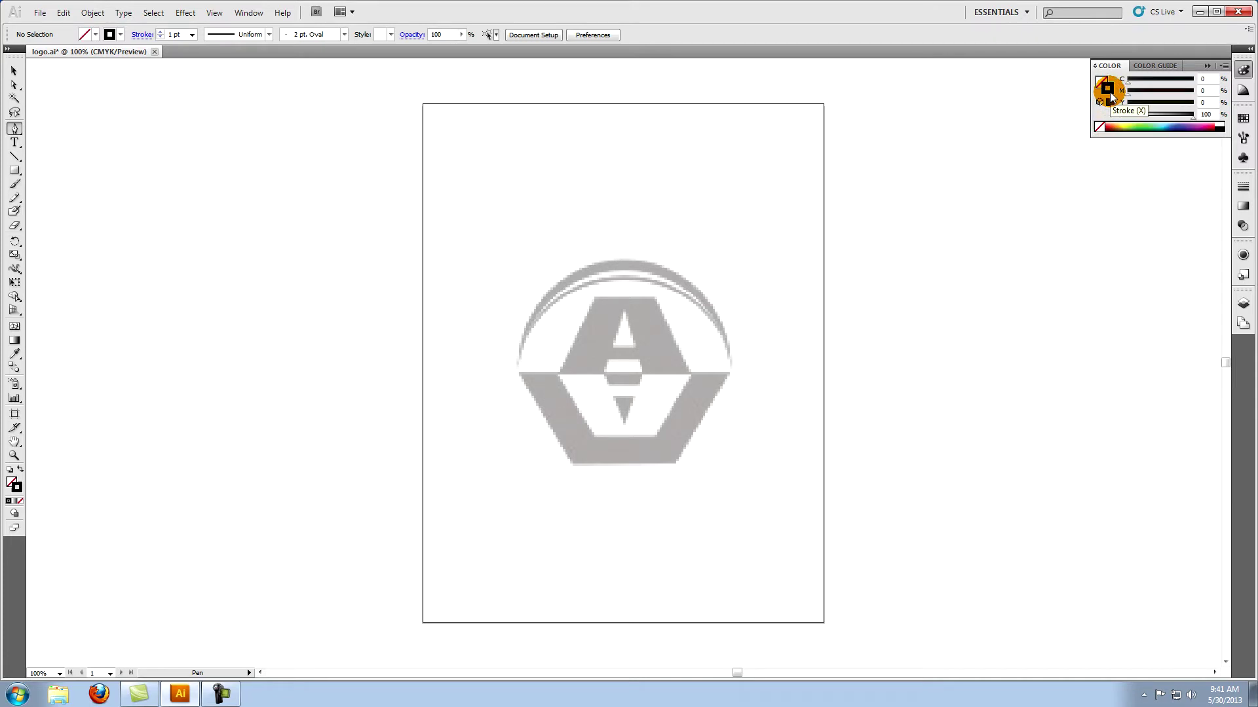
click(1167, 125)
click(1169, 123)
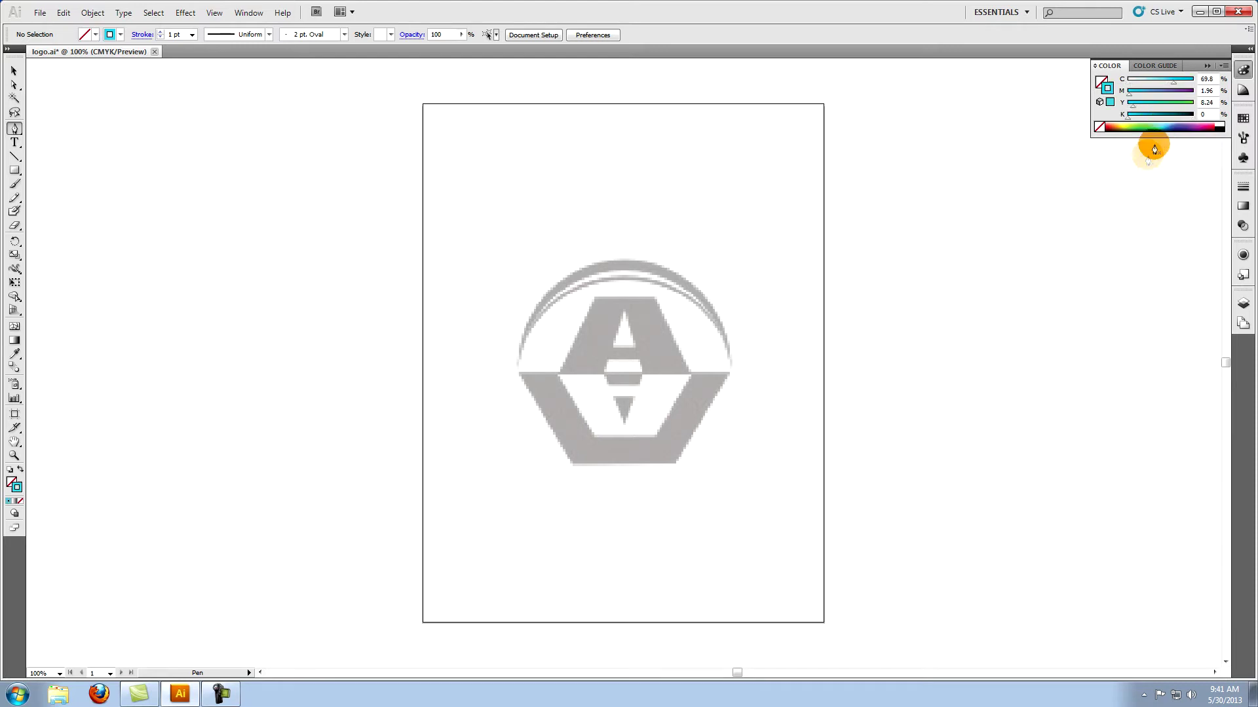
click(761, 268)
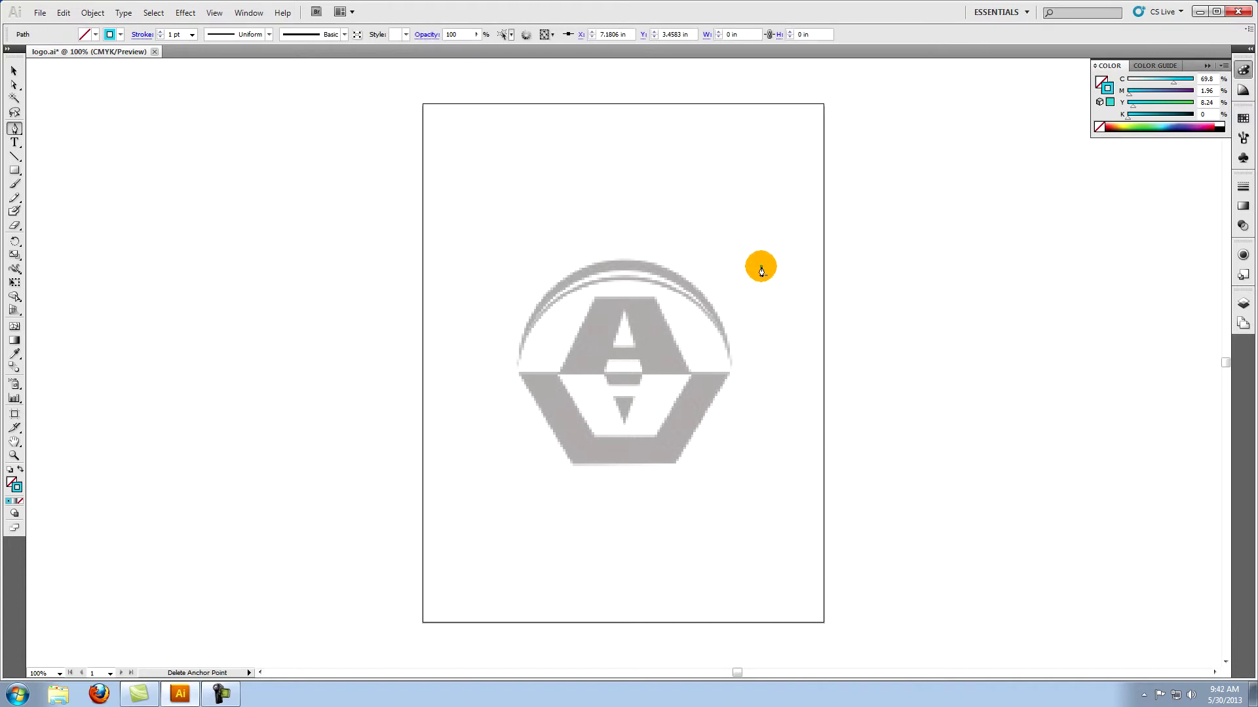
click(761, 270)
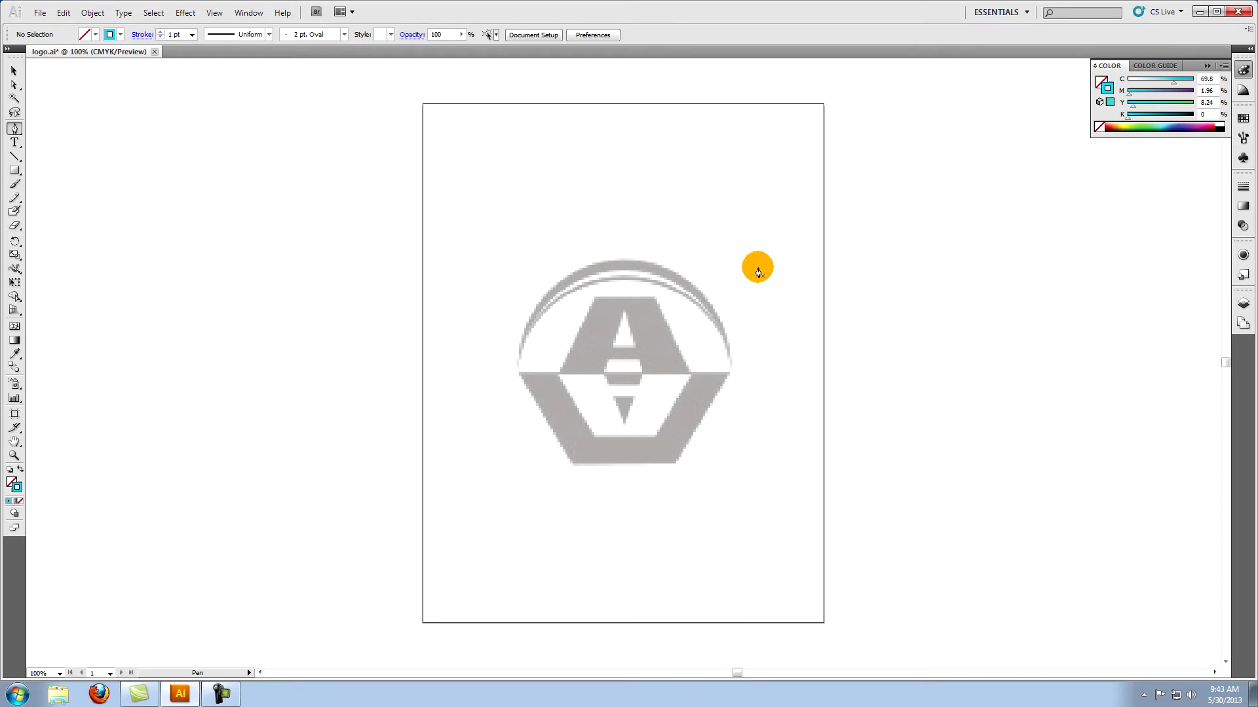
Step: Add a text letter A, enlarge it to about 187.5 pt and place it over the logo's upper A
key(t)
click(571, 180)
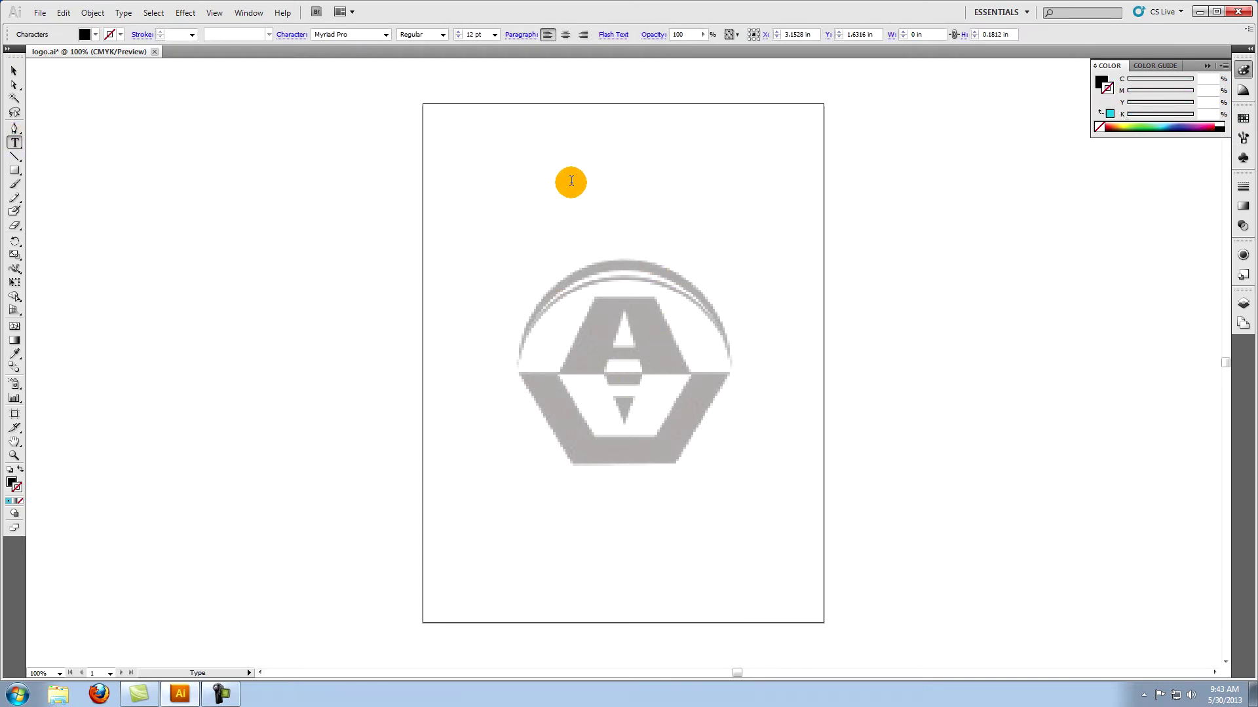
key(Escape)
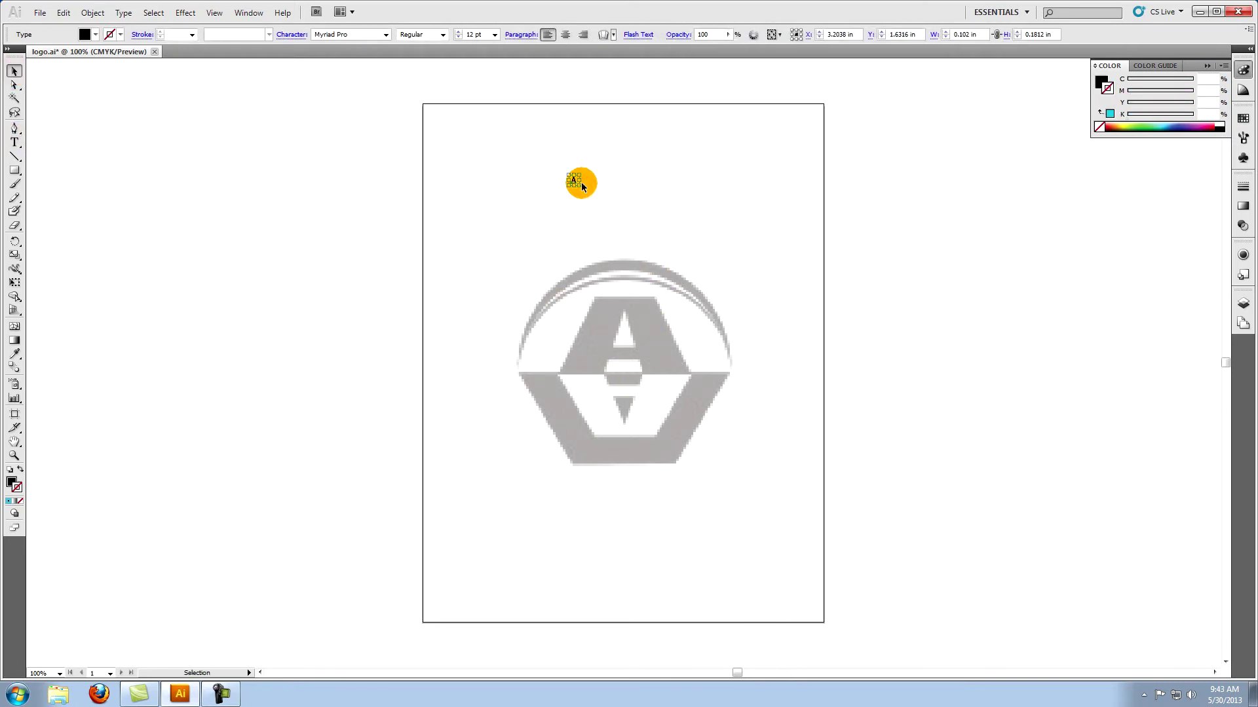
drag(579, 186, 730, 337)
drag(669, 261, 643, 343)
drag(644, 346, 644, 346)
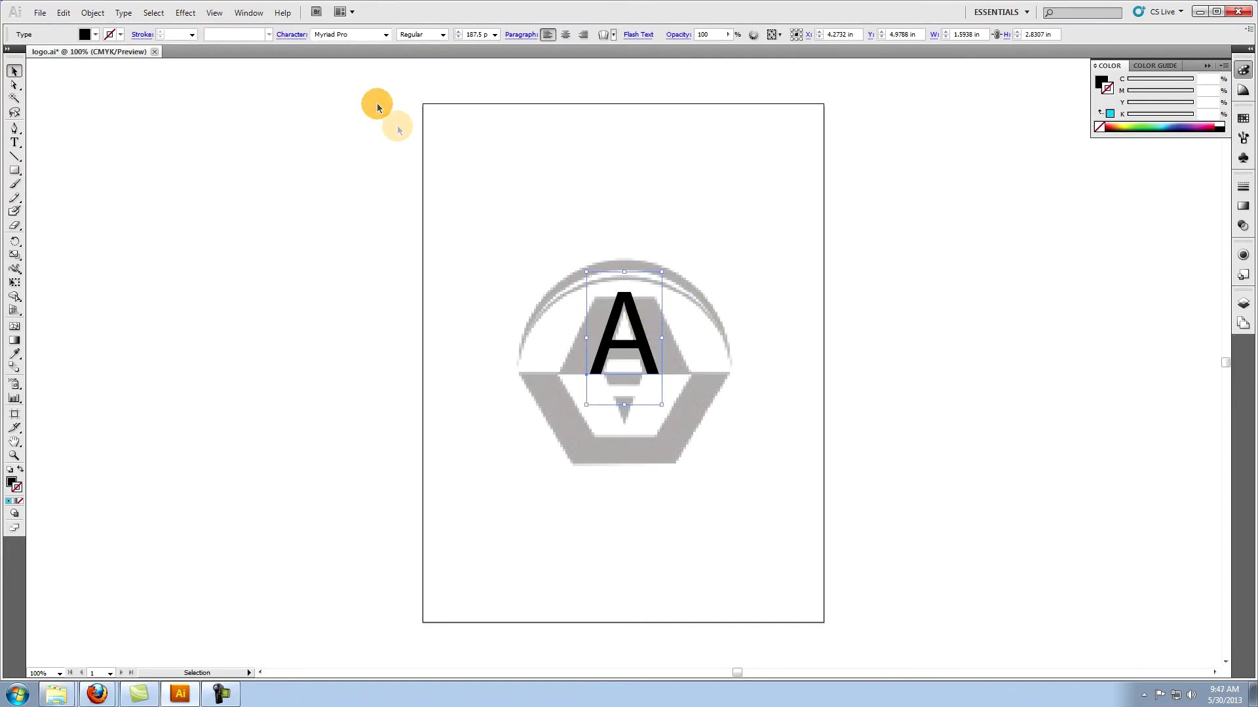
Step: Change the letter A's font to Zurich XBlk BT Extra Black
click(385, 36)
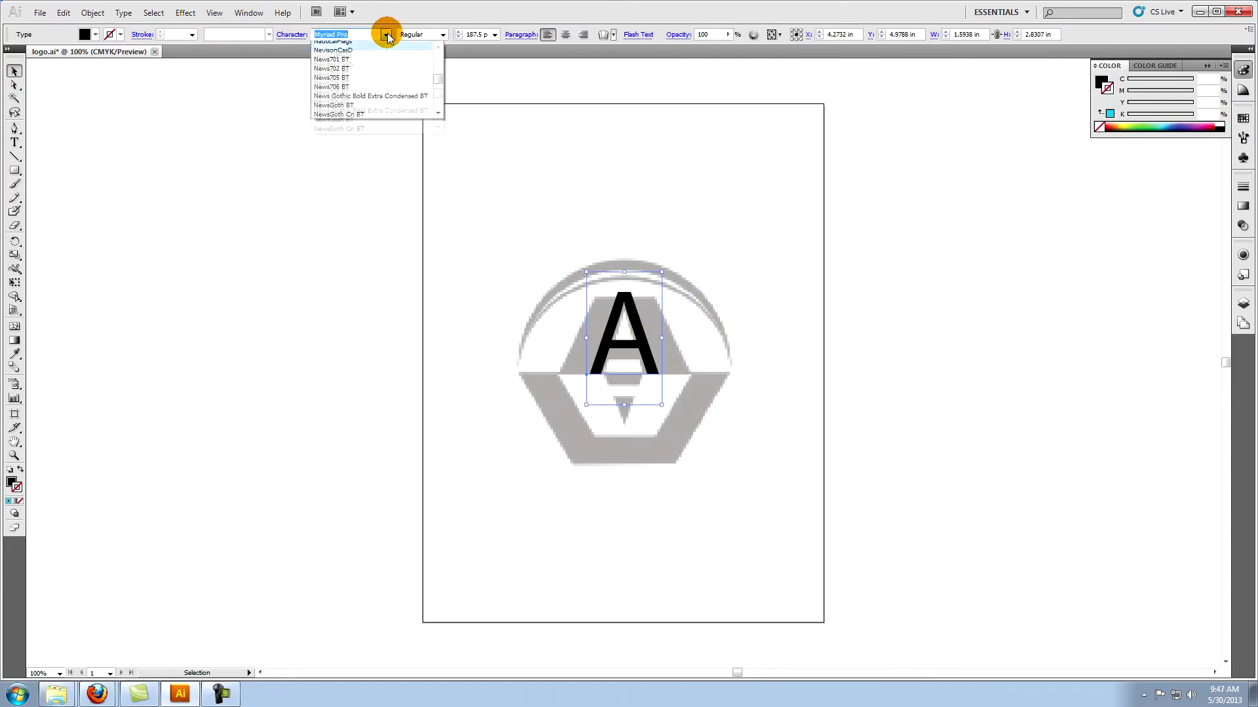
drag(437, 94, 438, 117)
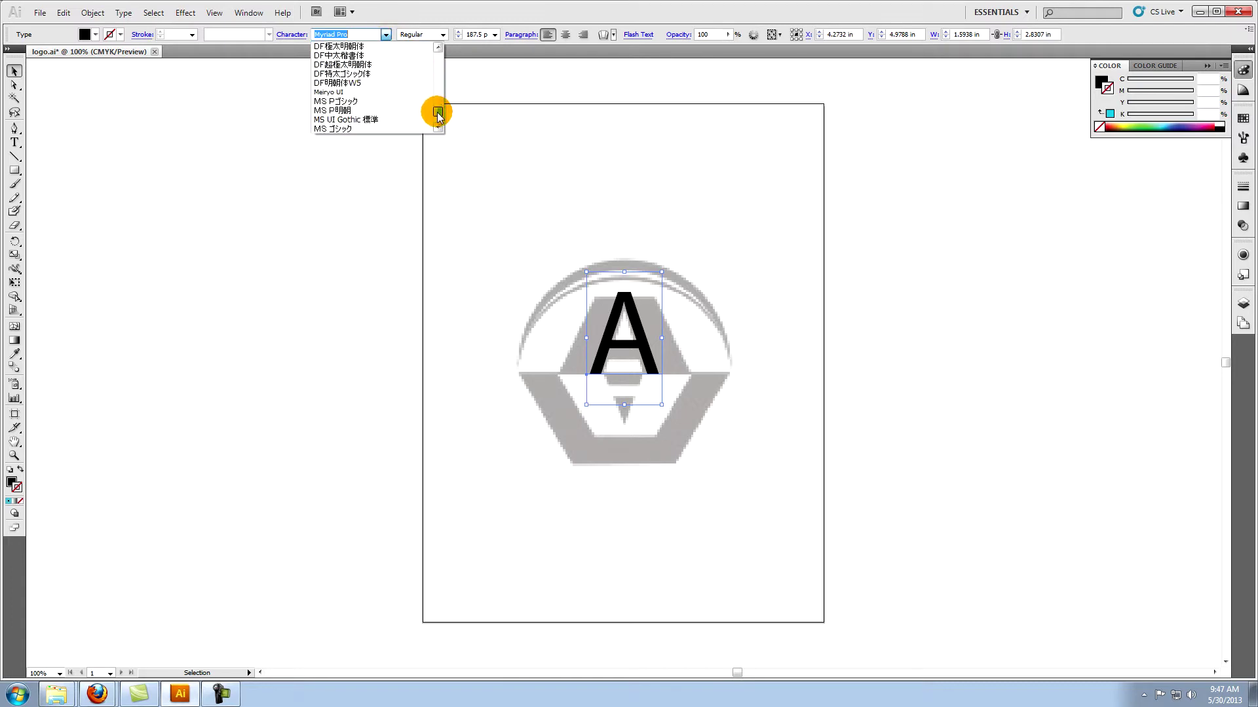
click(438, 48)
click(438, 49)
click(437, 48)
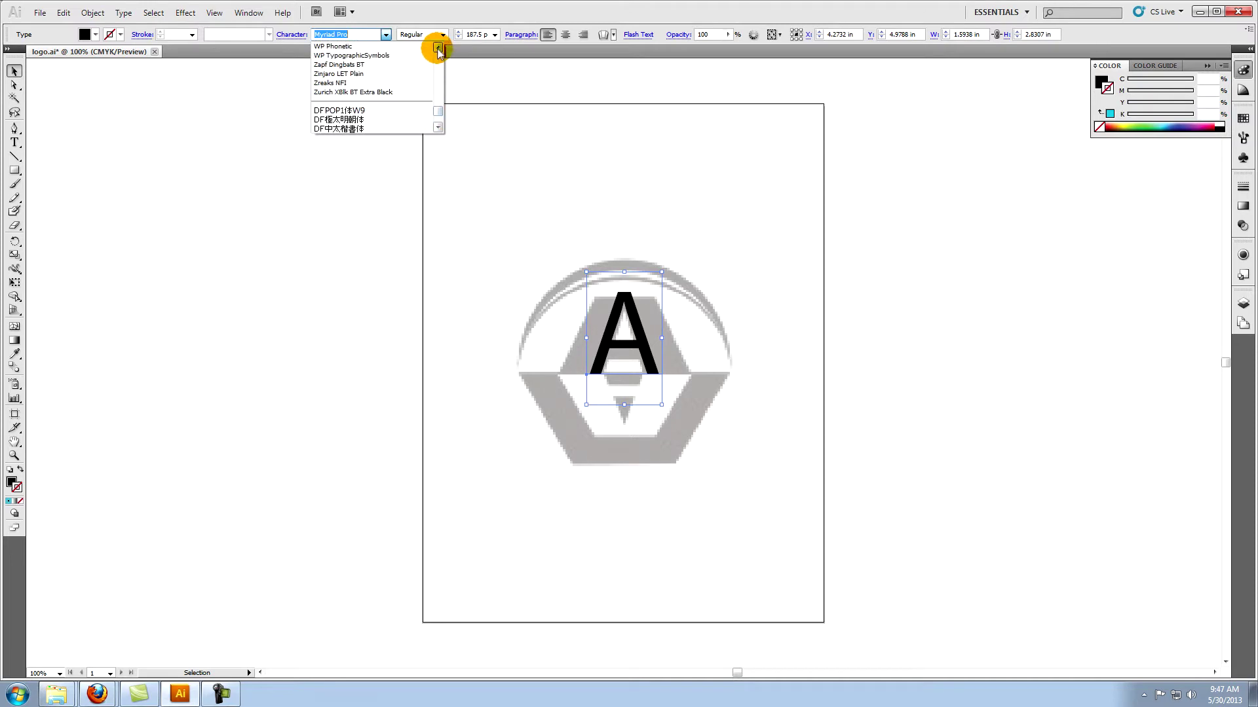
click(371, 92)
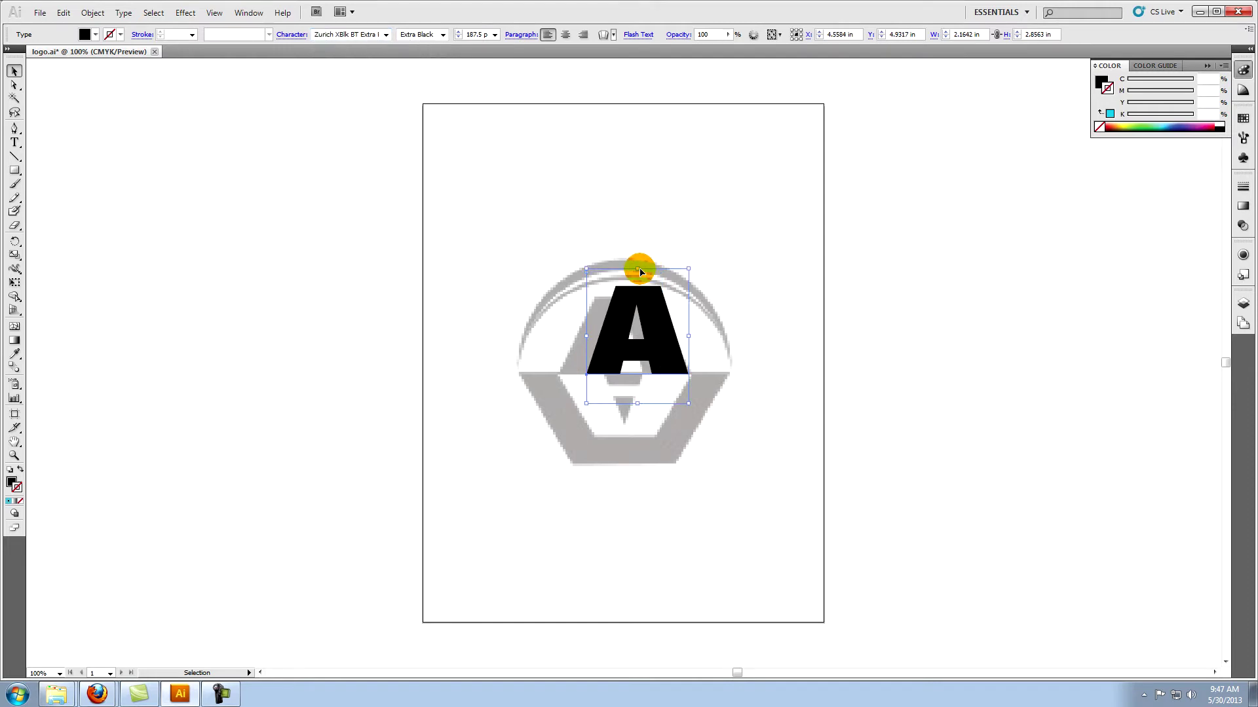
Step: Move and stretch the A to match the logo's upper letter, with a bounding box about 2.8 in wide and 2.45 in high
drag(639, 269, 637, 281)
drag(637, 404, 635, 399)
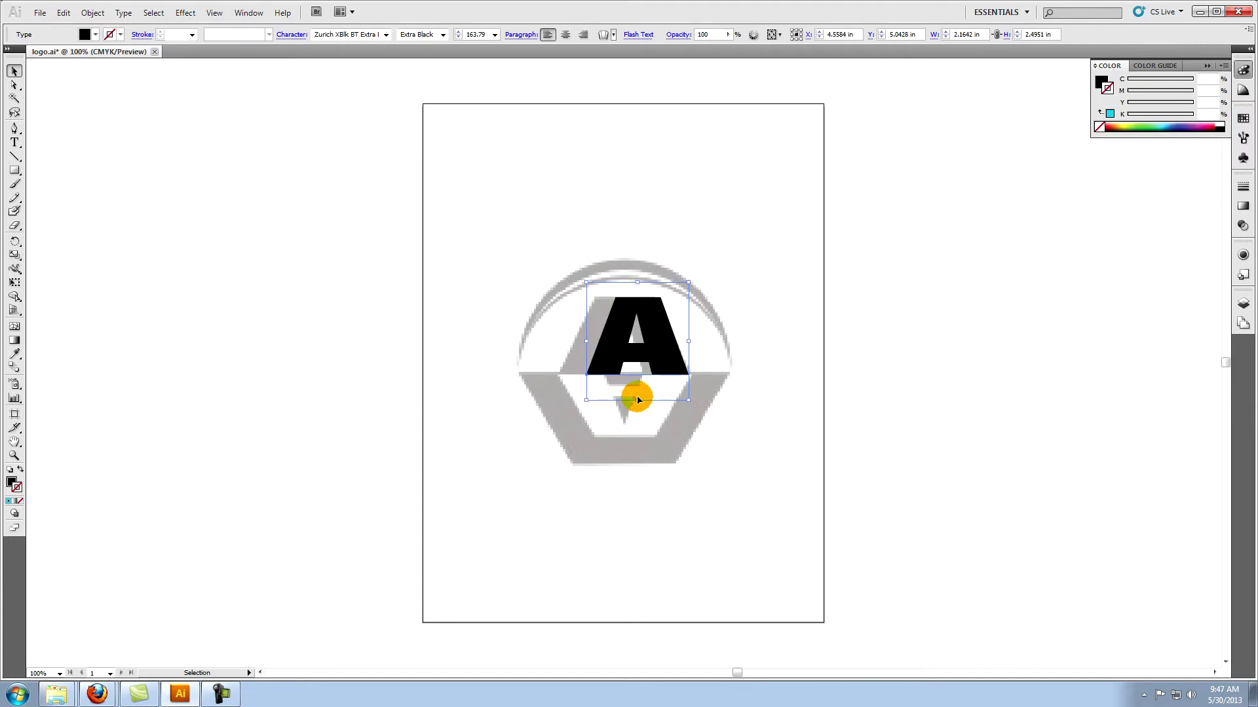
key(shift+Left)
key(shift+Left)
drag(675, 343, 691, 342)
drag(574, 341, 559, 341)
drag(625, 397, 626, 397)
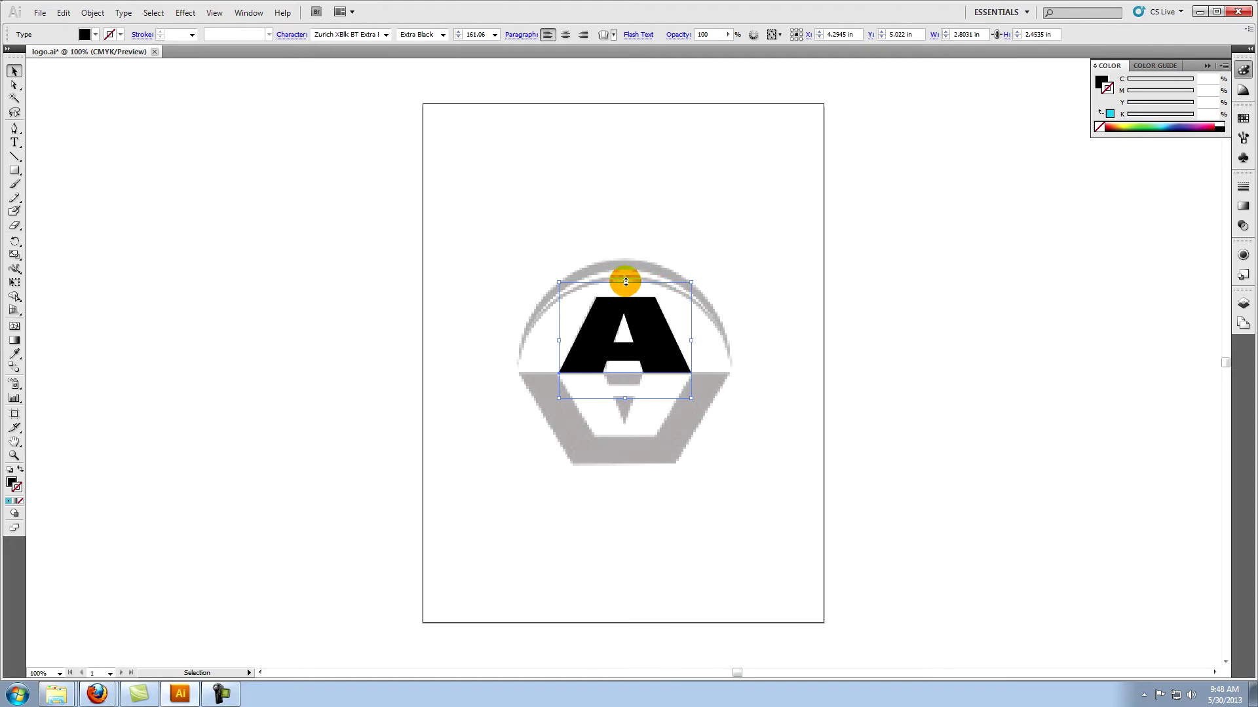
Step: Place a vertically mirrored copy of the A directly beneath it, fitted to the logo's inverted letter, and deselect everything
drag(625, 282, 625, 353)
click(796, 265)
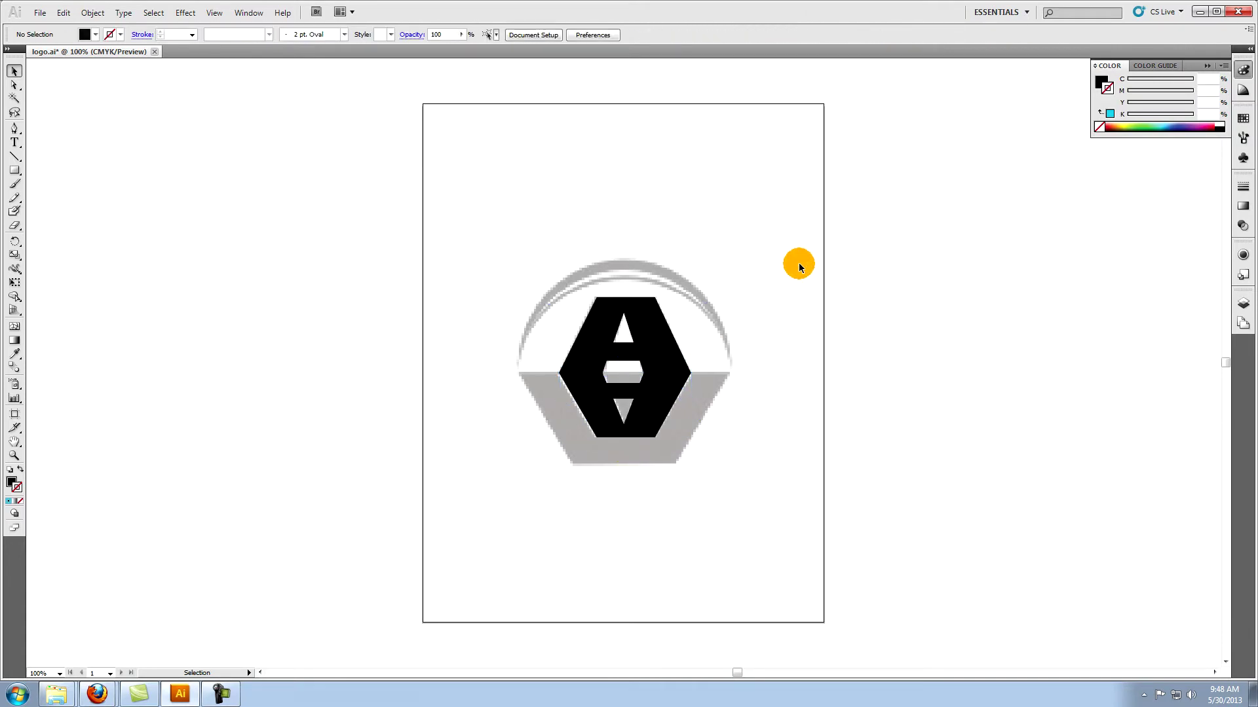
Step: Draw an unfilled rectangle with a black outline, about 3.6 by 1.92 in, over the lower half of the logo
click(14, 169)
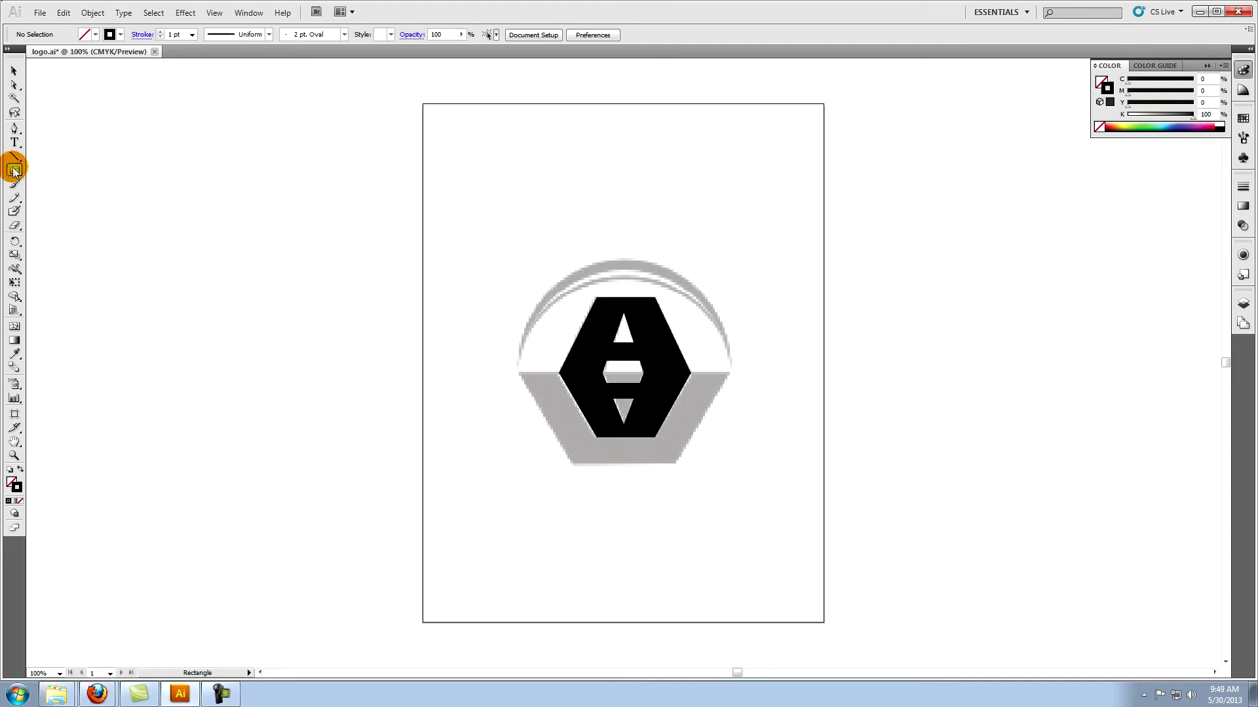
drag(538, 373, 708, 462)
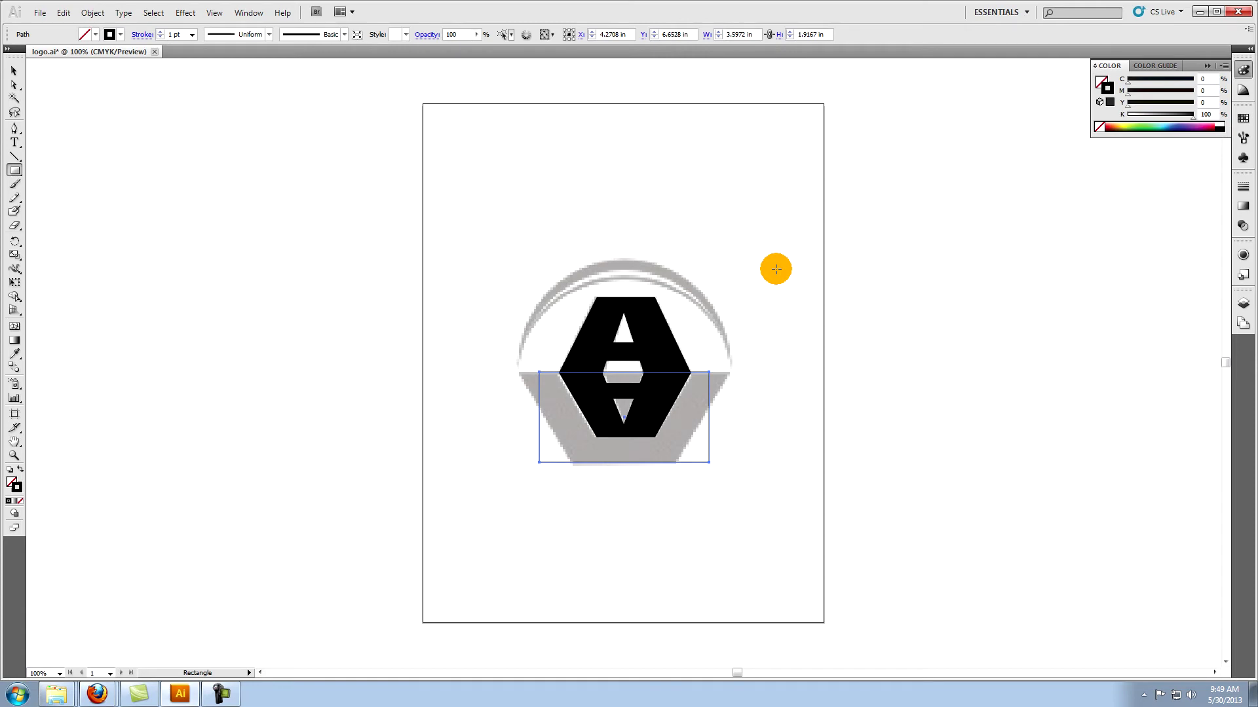
key(v)
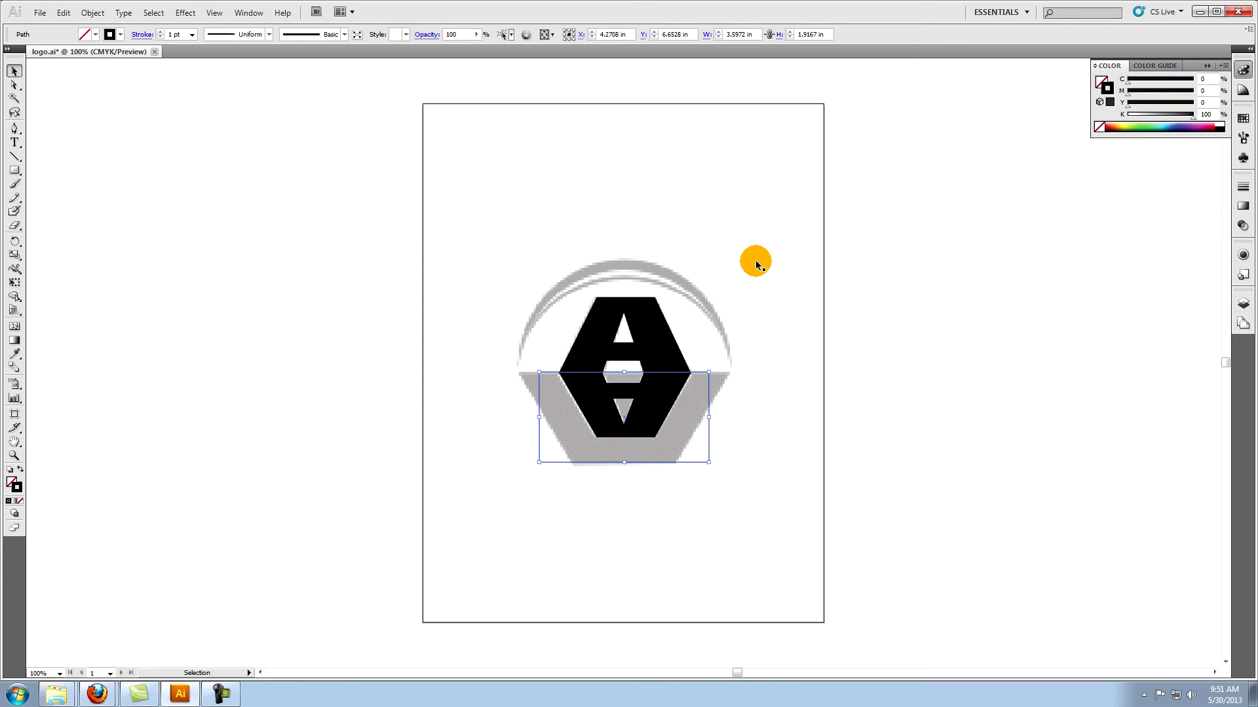
Step: Warp the rectangle with a horizontal Shell Upper envelope, 0% bend and -34% vertical distortion, and narrow it to about 4.55 in wide
click(93, 14)
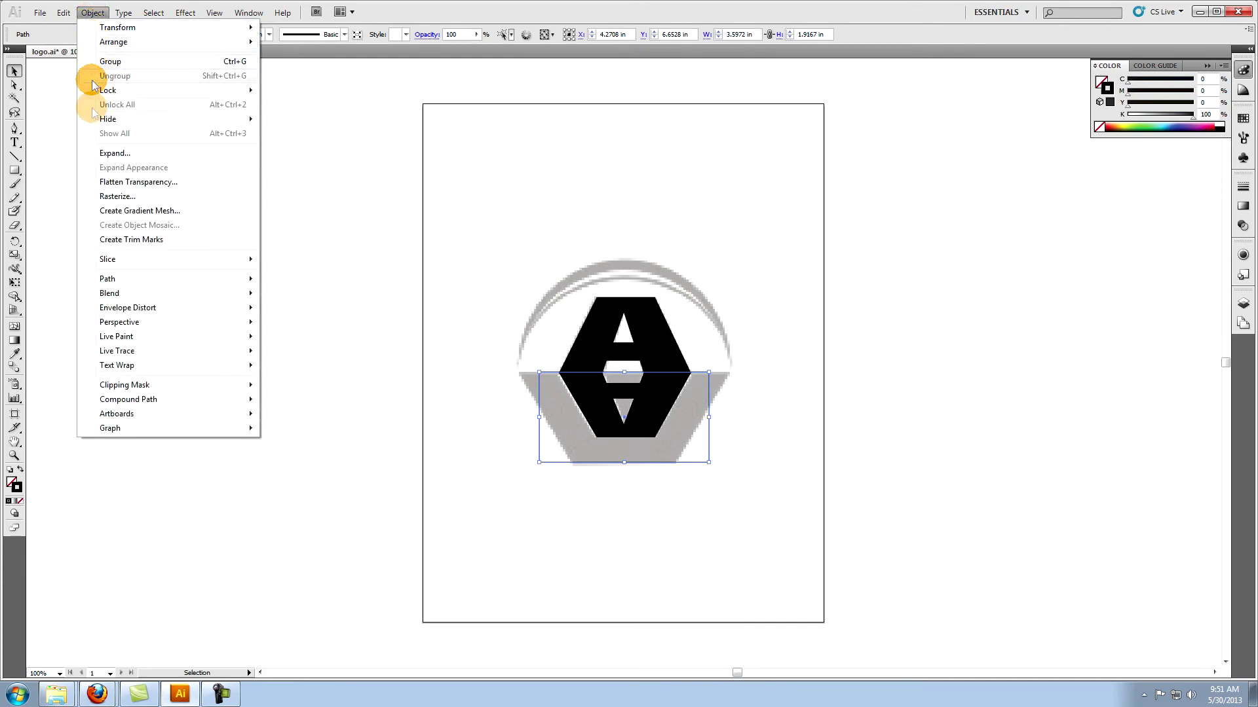
mouse_move(109, 310)
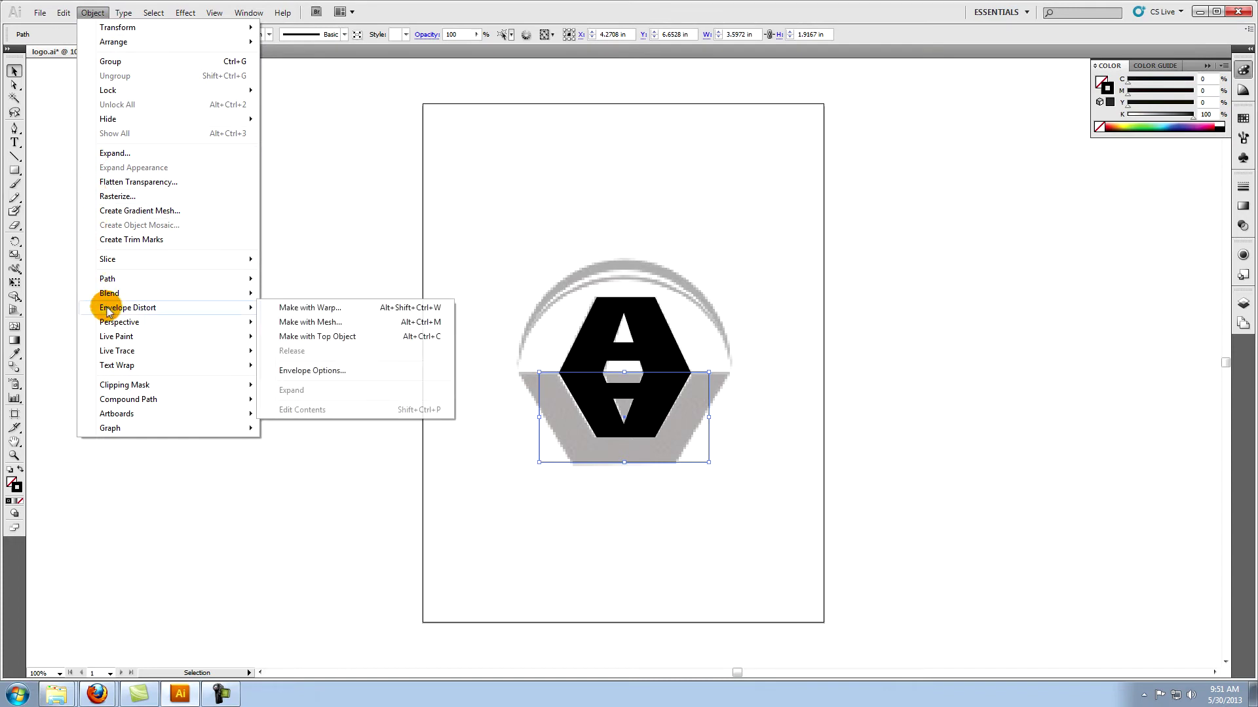
click(292, 307)
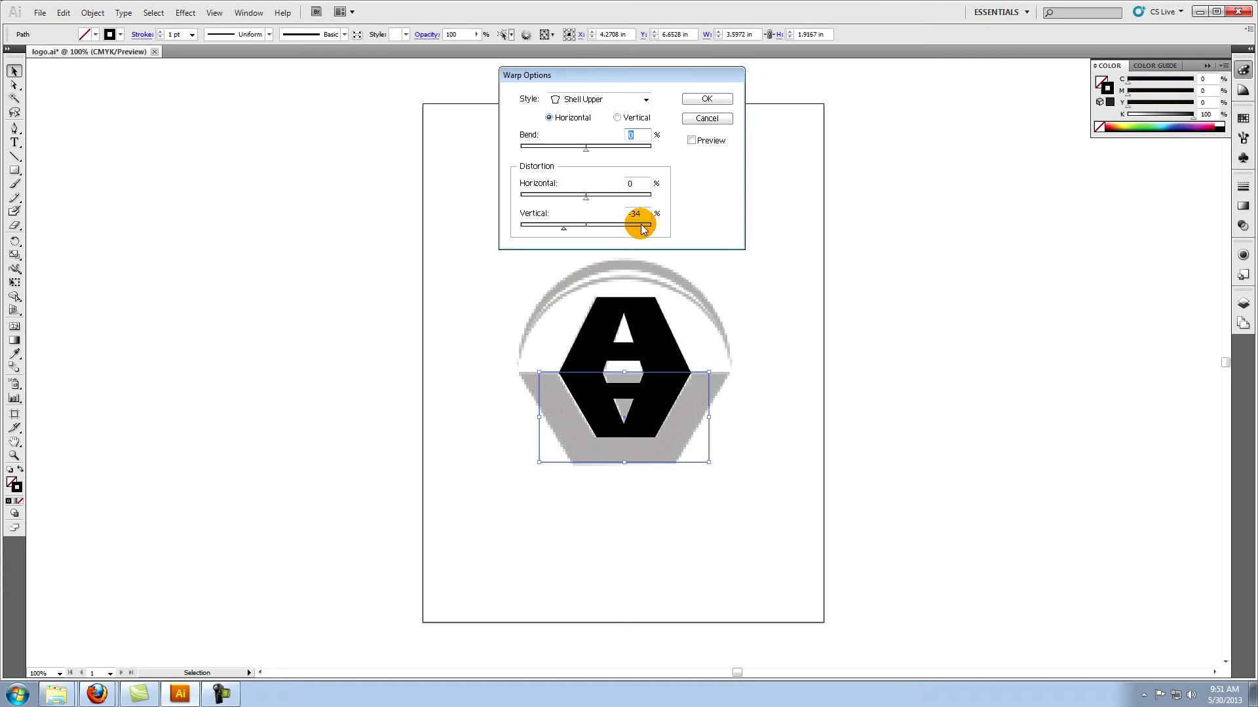
click(691, 140)
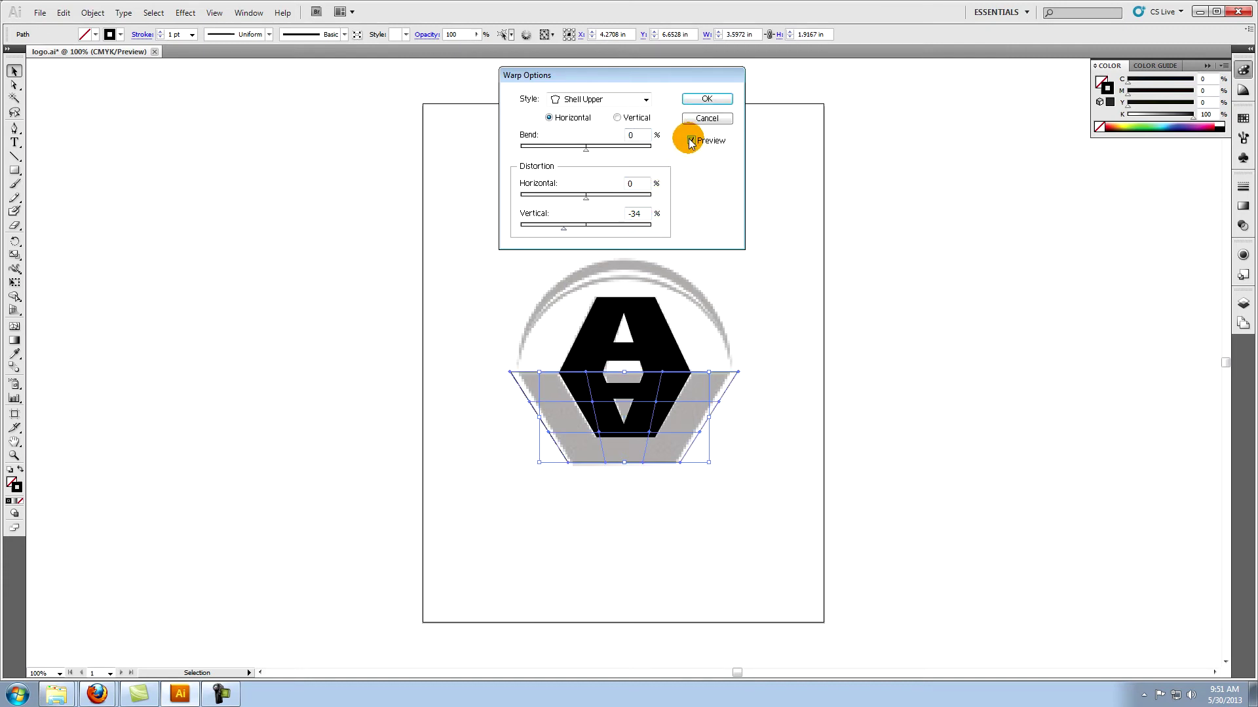
click(699, 101)
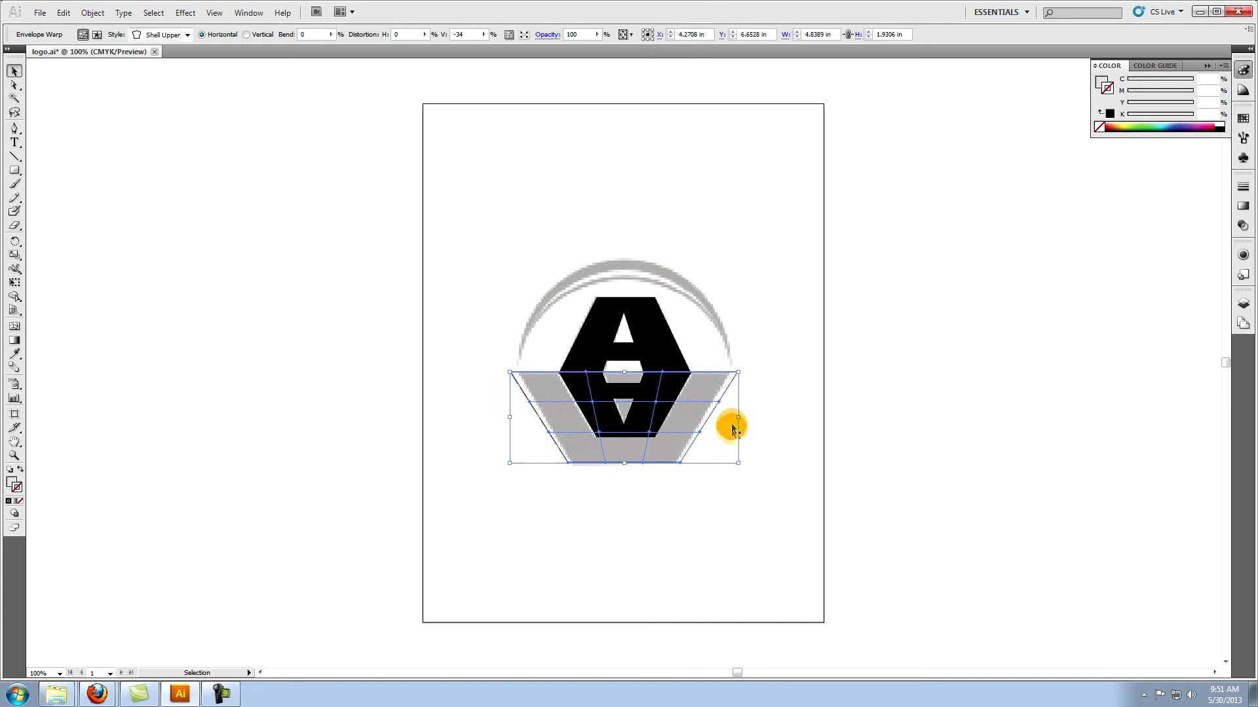
drag(736, 416, 729, 419)
drag(510, 417, 518, 417)
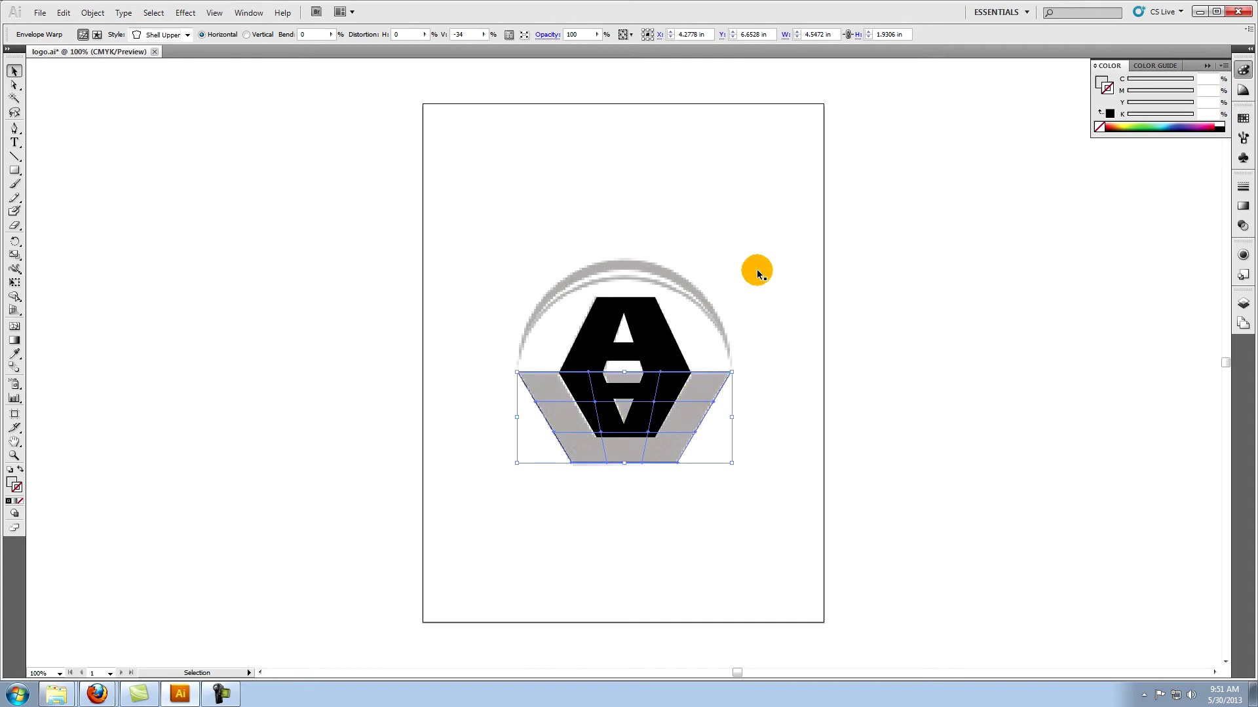
Step: Expand the warped shape over the lower half of the logo, with Object included and Fill left out
click(91, 13)
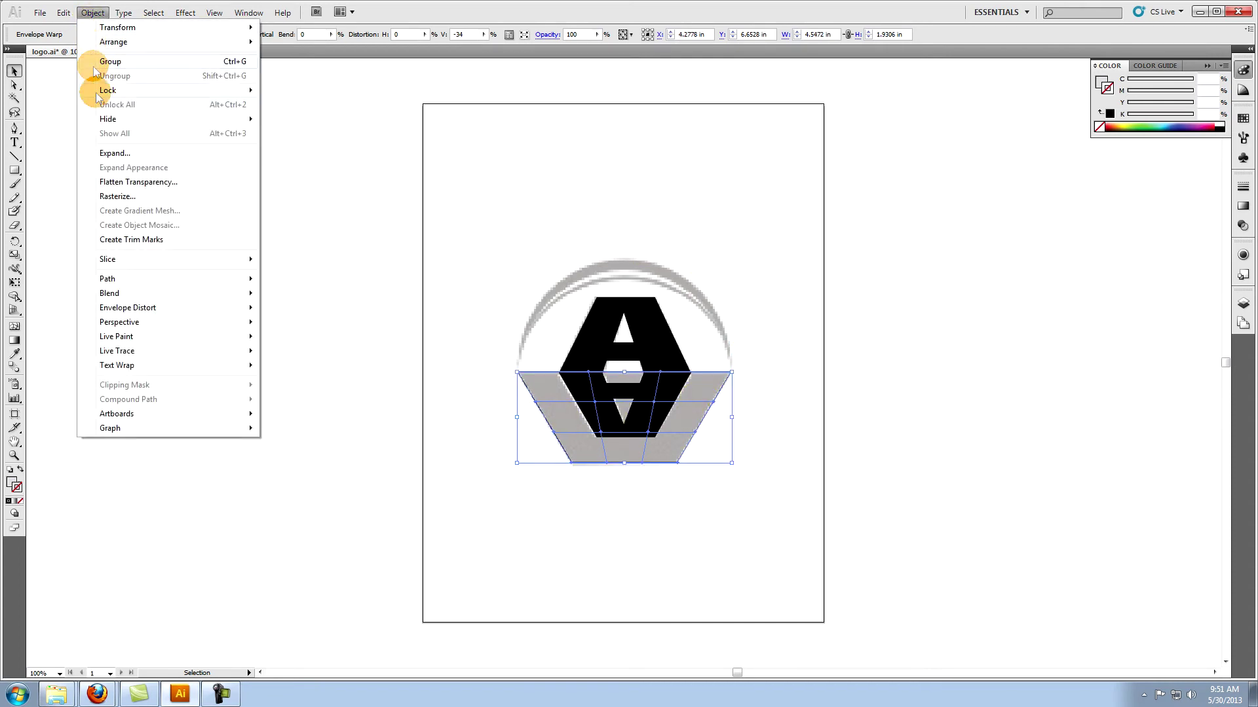
click(107, 154)
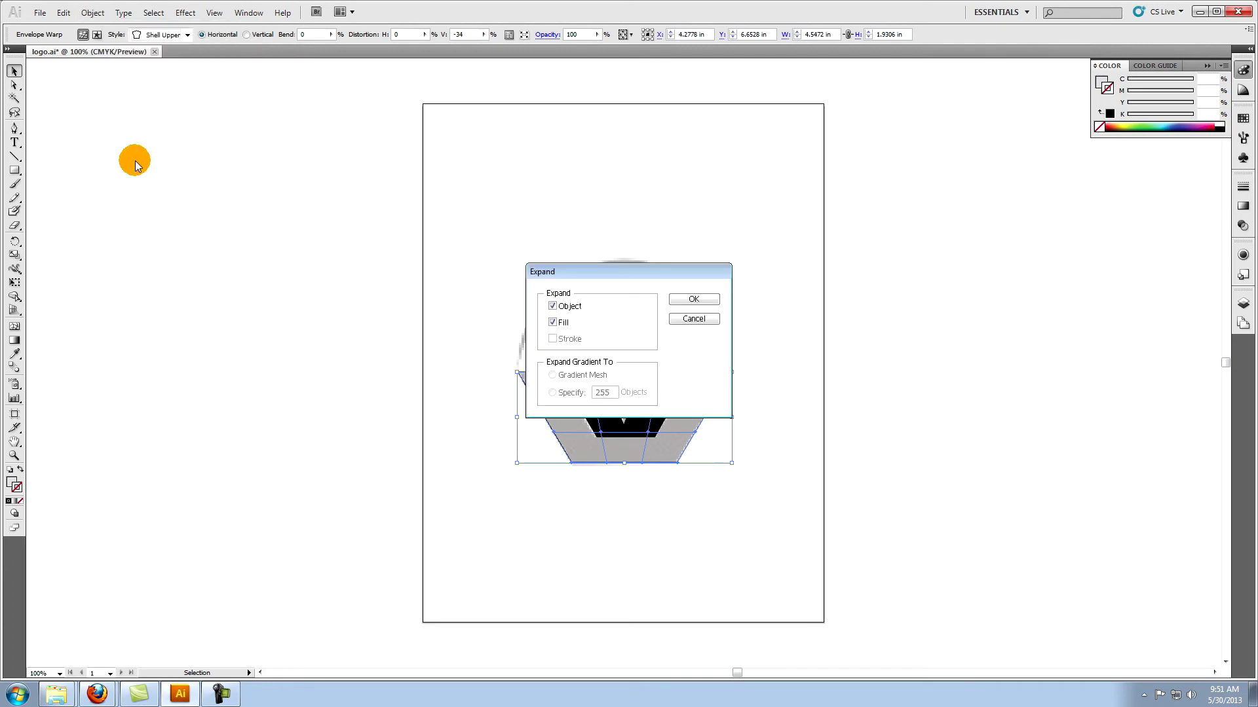
click(553, 324)
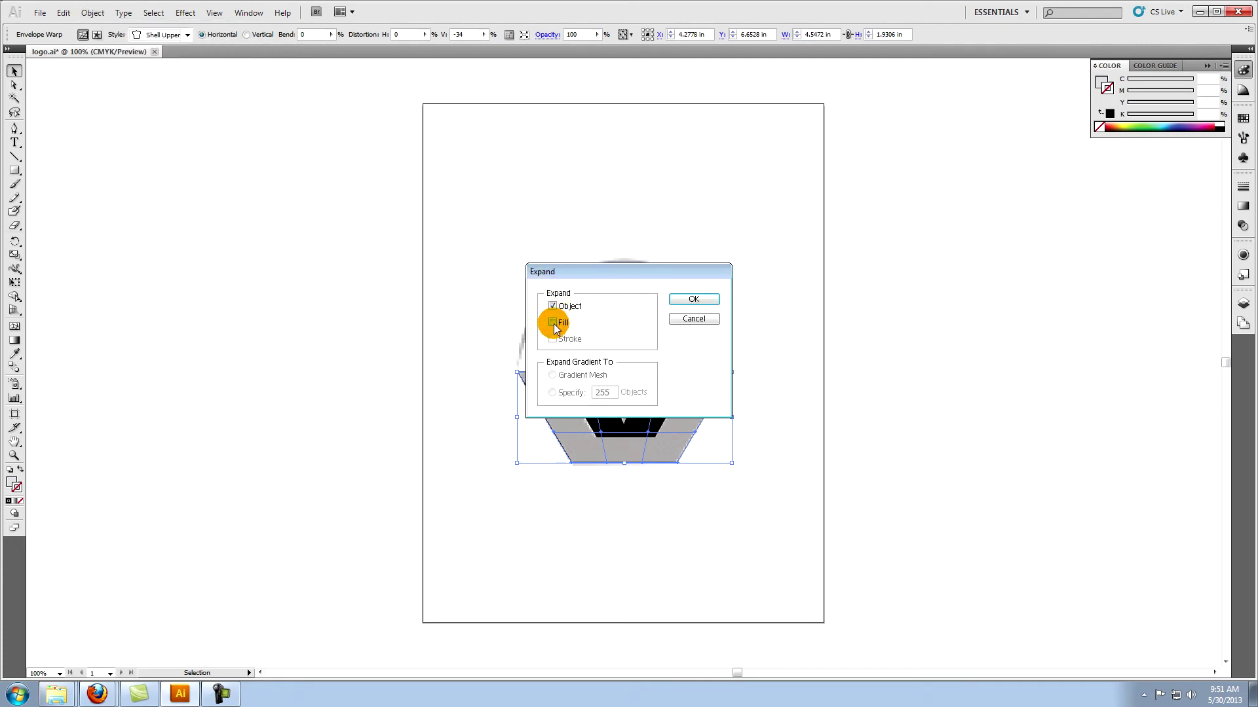
click(697, 300)
click(107, 413)
Step: Adjust the trapezoid's top edge and the upper A's base so both meet at the logo's horizontal dividing line
click(14, 454)
drag(492, 354, 758, 404)
click(18, 73)
click(627, 341)
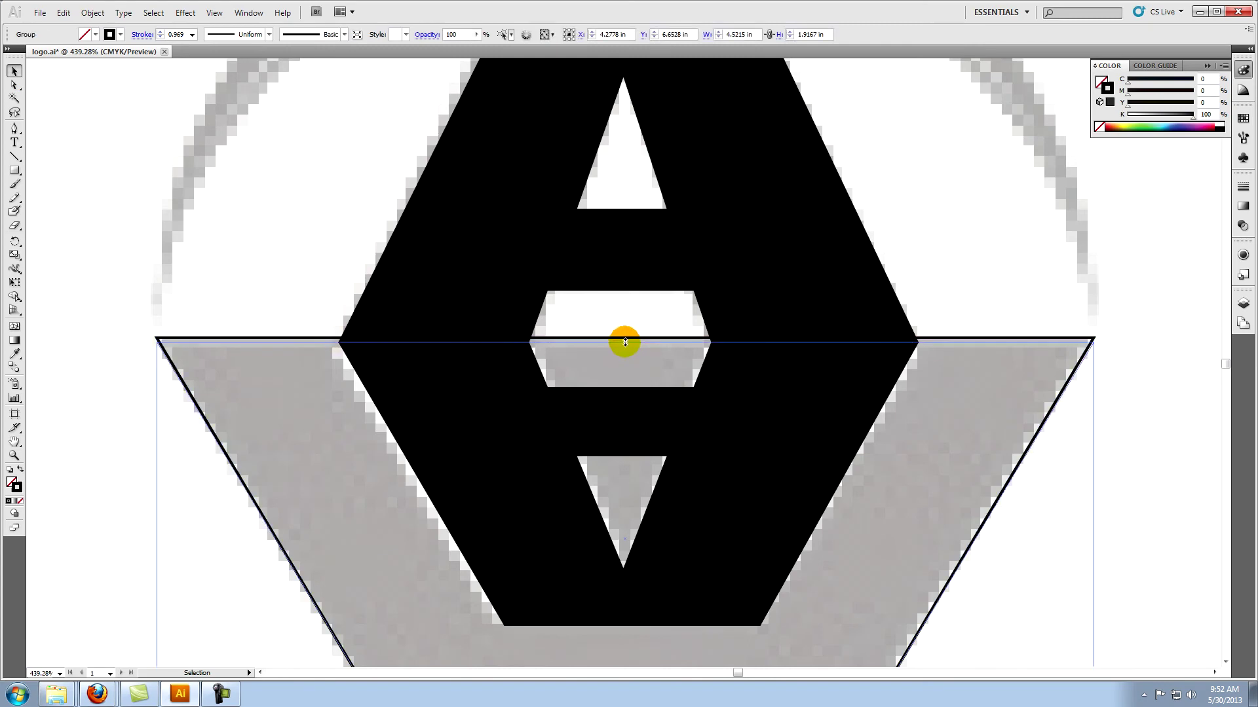
click(515, 307)
double_click(632, 452)
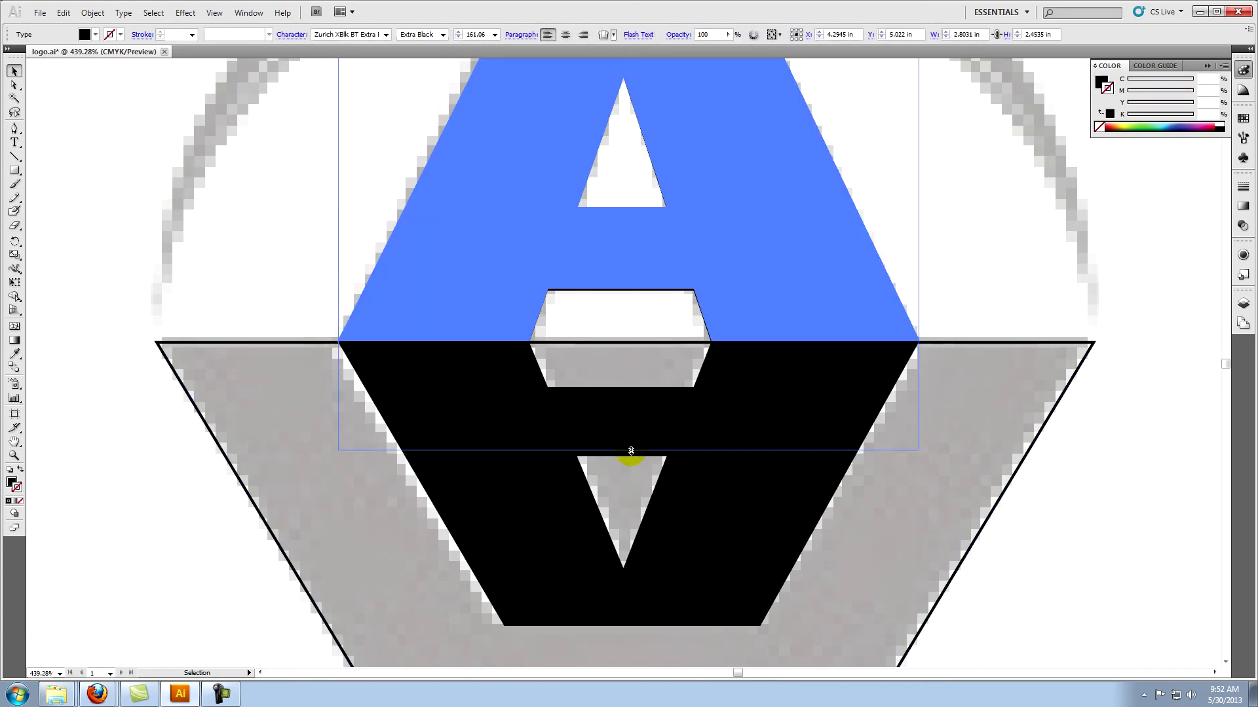
key(Escape)
click(14, 454)
key(ctrl+0)
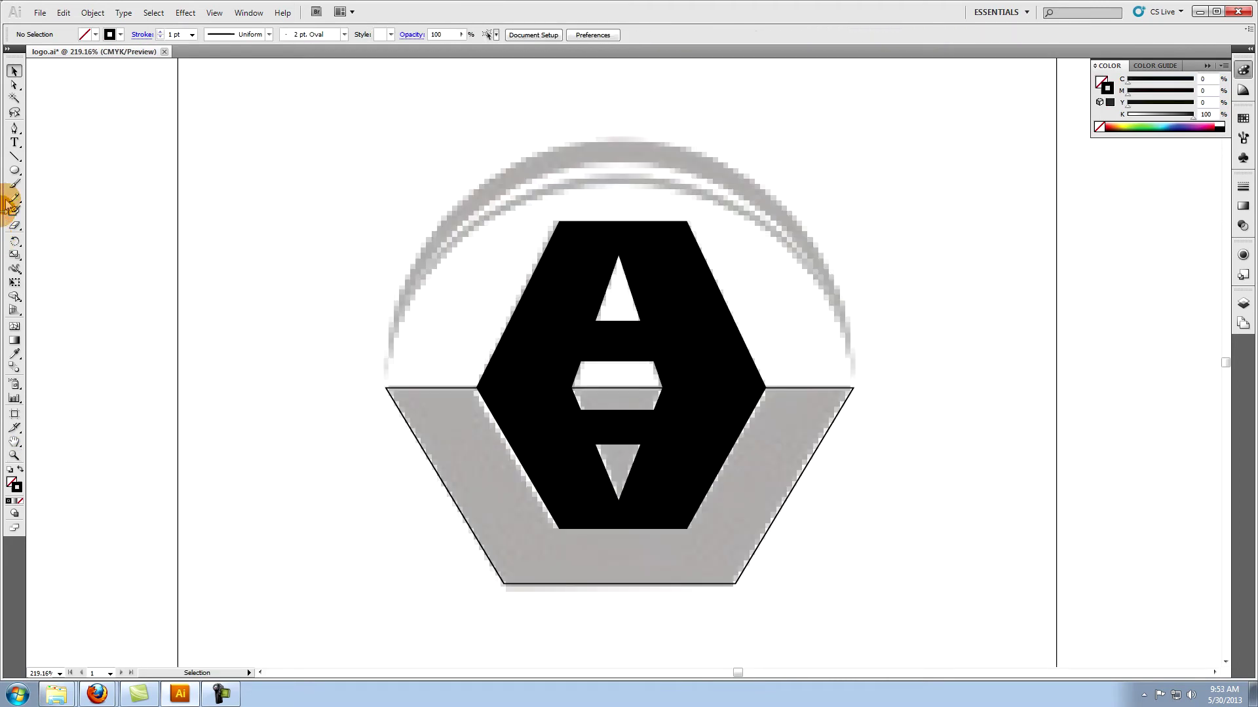
Step: Draw an unfilled circle about 4.54 in across with a black outline and align it with the logo's outer arc
click(14, 172)
drag(14, 173, 52, 197)
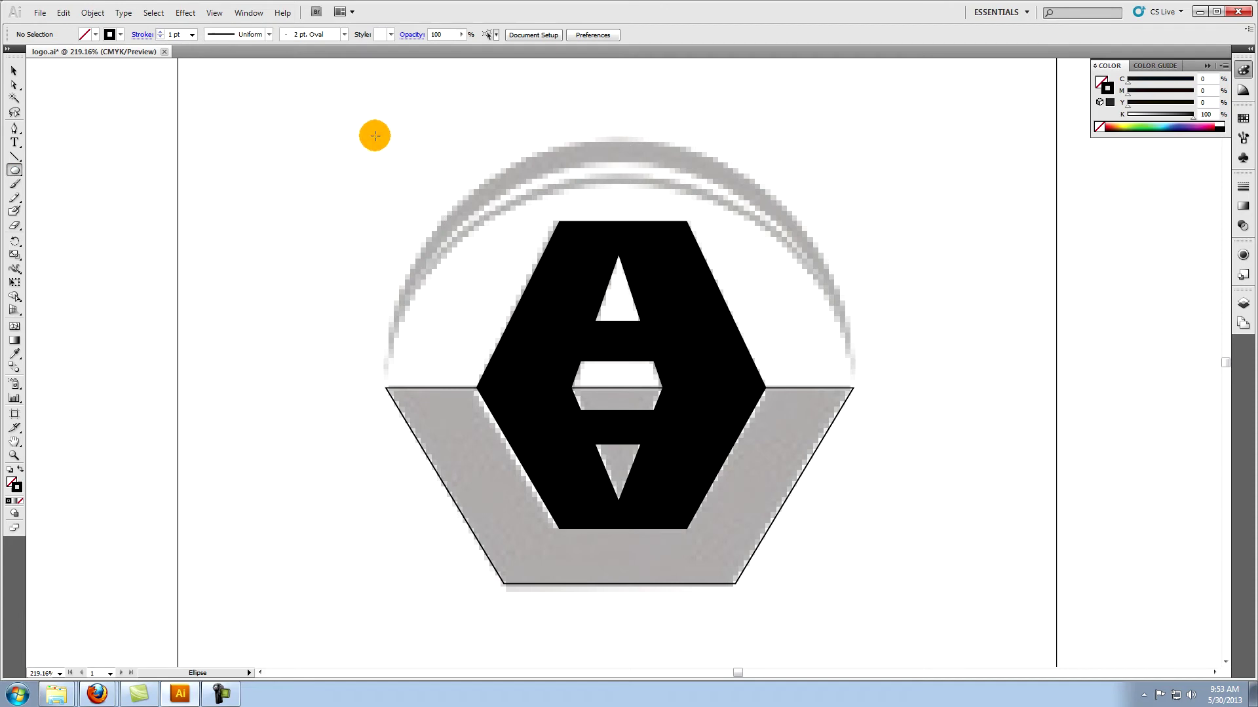
drag(374, 134, 840, 565)
click(13, 70)
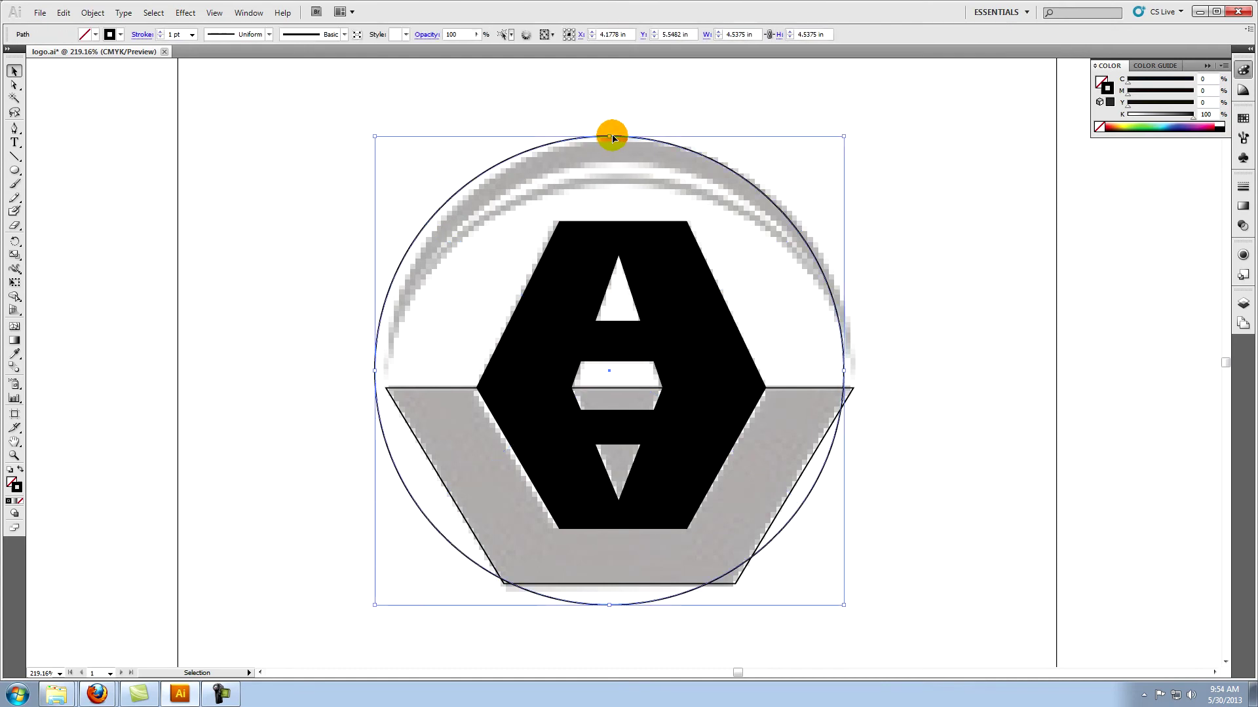
drag(608, 374, 610, 365)
Step: Place a copy of the circle about 0.4 in below the original, with its top on the inner arc's lower edge
key(Down)
key(Down)
key(Down)
key(Down)
key(Down)
key(Down)
key(Down)
key(Down)
key(Down)
key(Down)
key(Down)
key(Down)
key(Down)
key(Down)
key(Down)
key(Down)
key(Down)
key(Down)
key(Down)
key(Down)
key(Down)
key(Down)
key(Down)
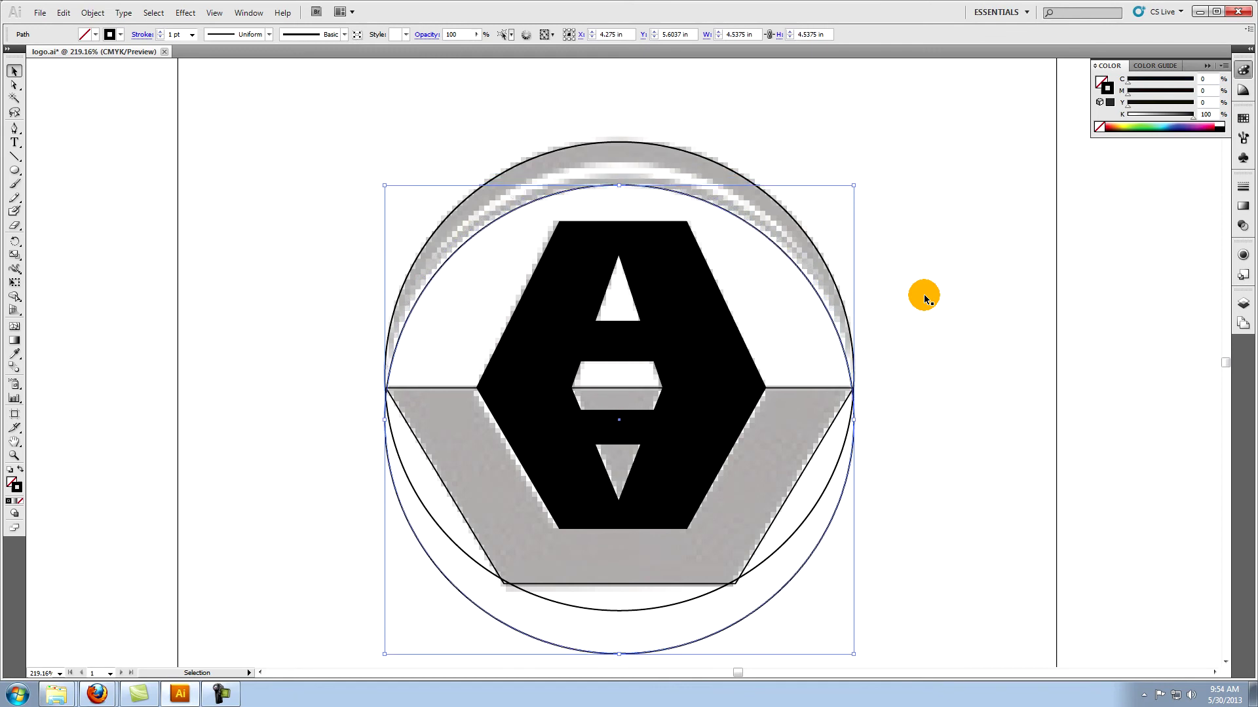
key(Up)
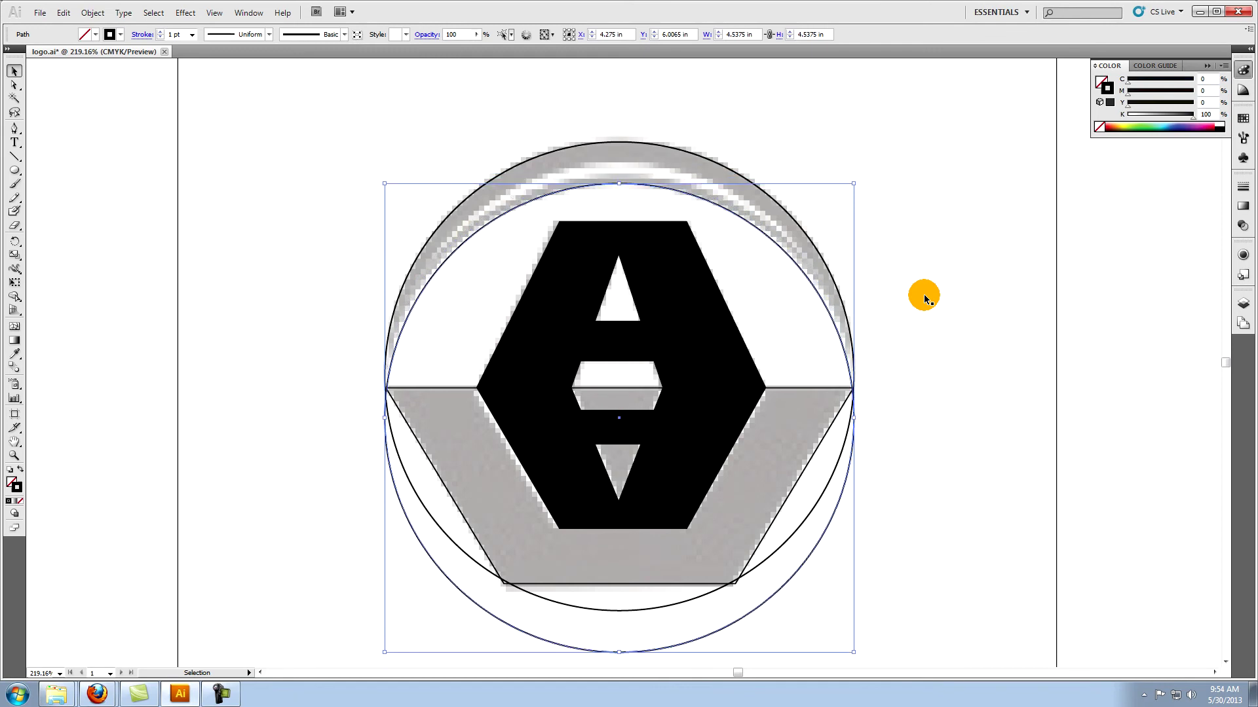
Step: Resize the lower circle to an ellipse about 4.58 in wide and 4.24 in high to follow the inner arc
drag(619, 651, 620, 621)
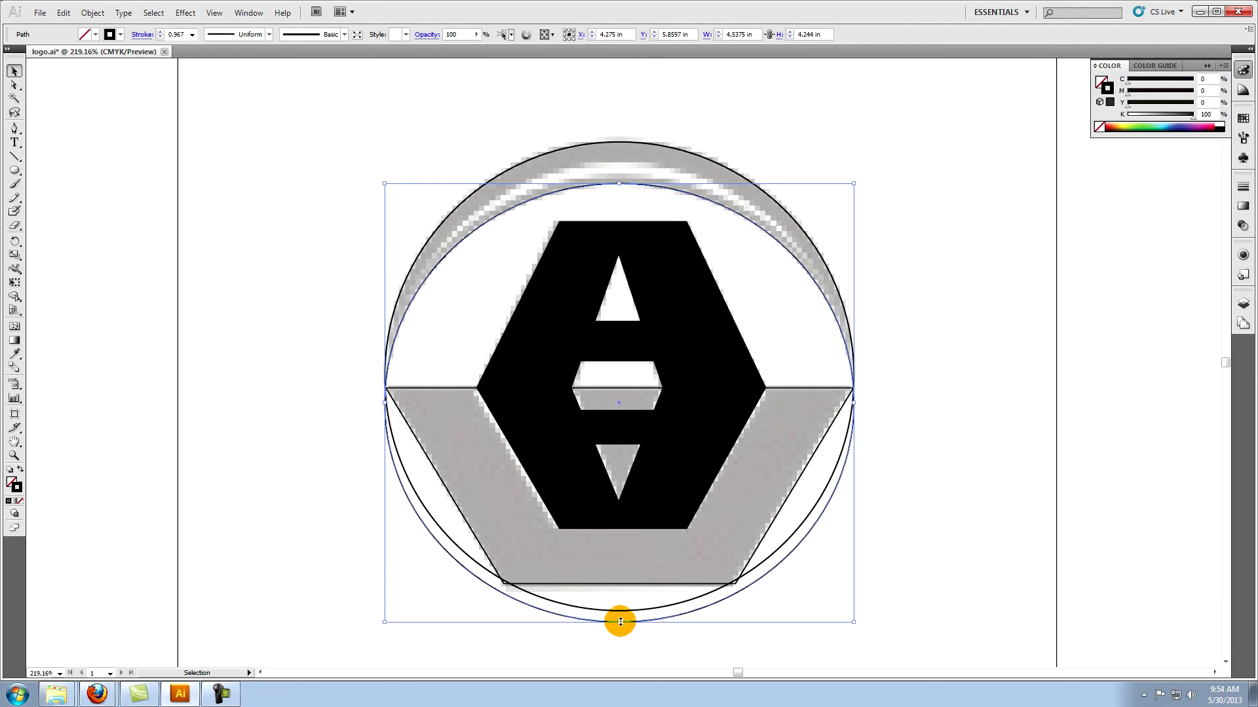
drag(852, 402, 855, 402)
drag(384, 402, 383, 402)
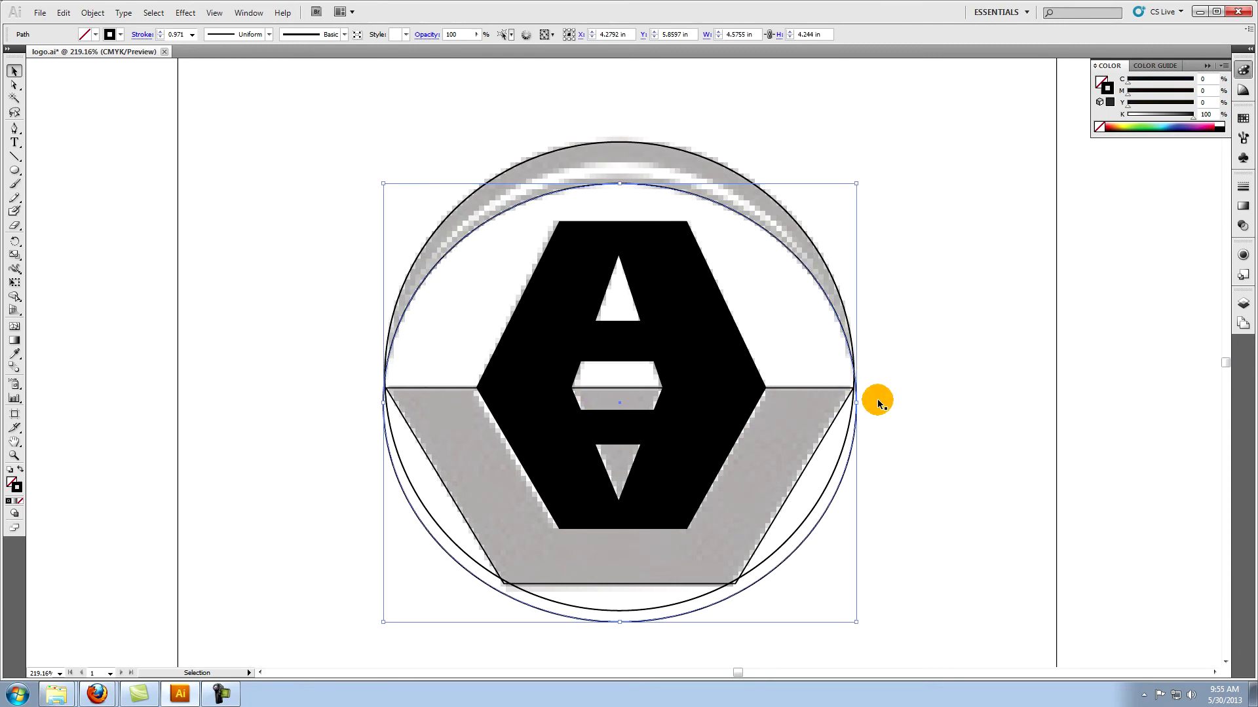
Step: Subtract the lower ellipse from the circle with Pathfinder's Minus Front to form a crescent
click(249, 13)
click(265, 379)
drag(126, 284, 950, 215)
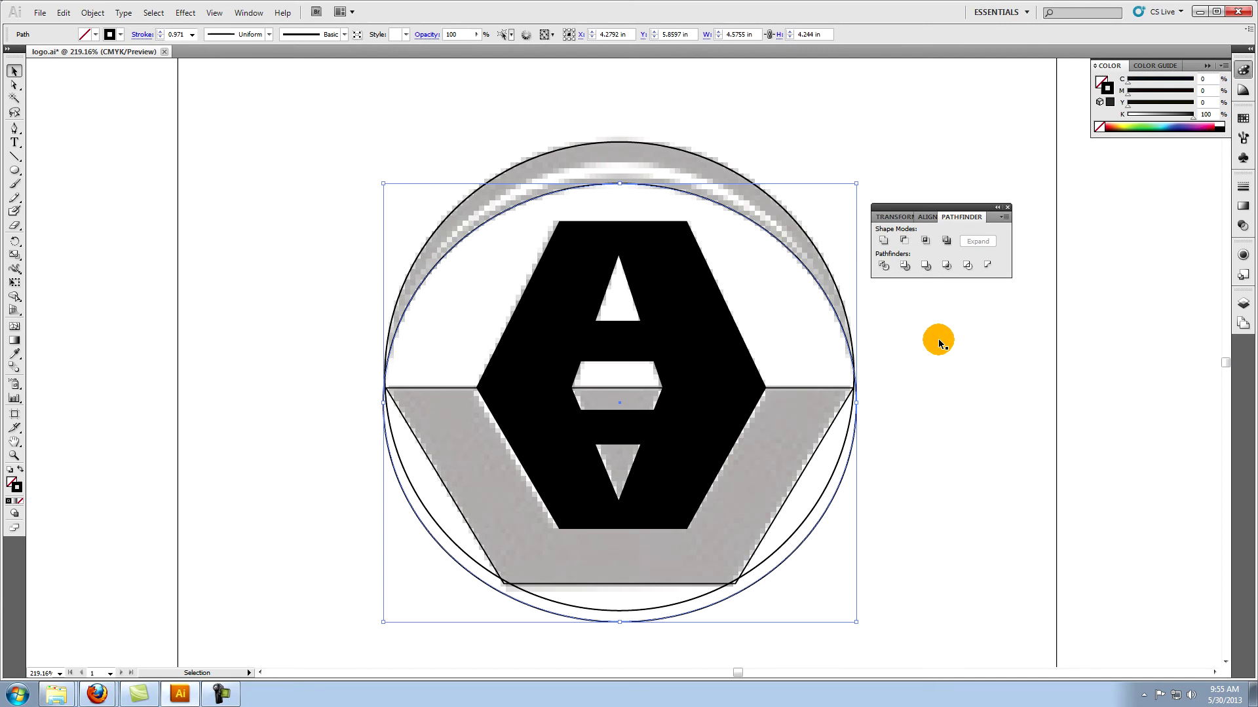
shift+click(697, 157)
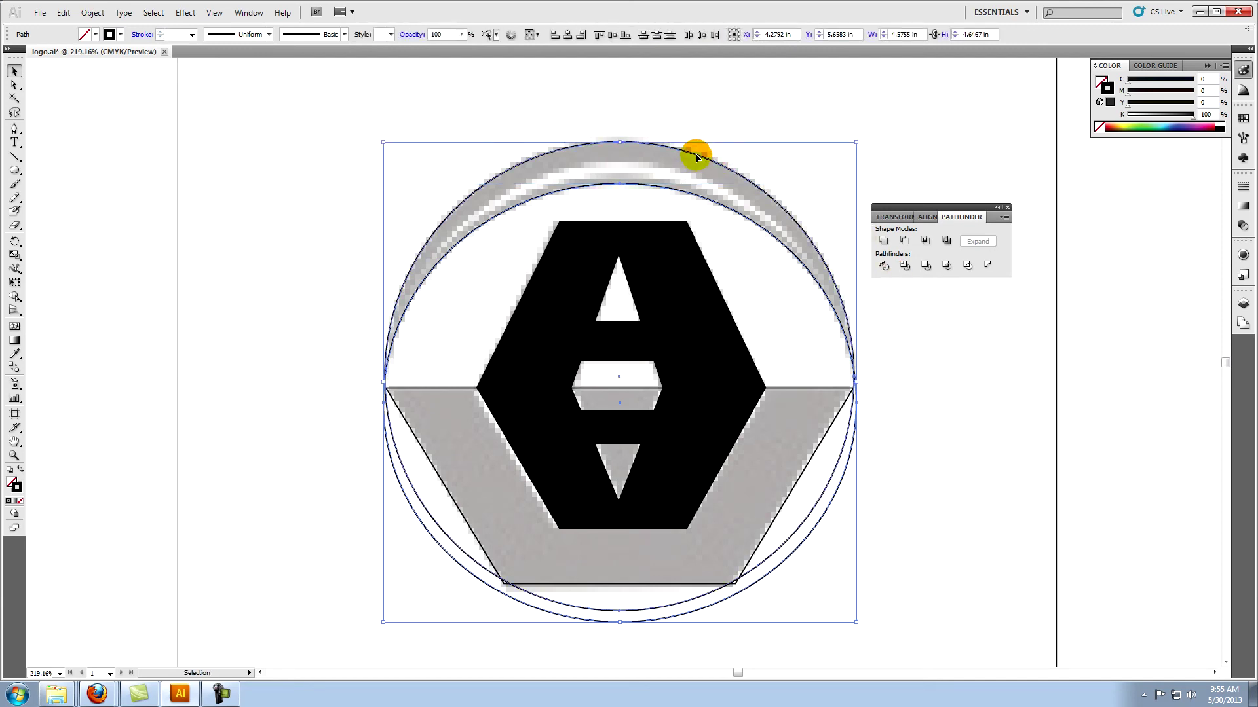
click(903, 243)
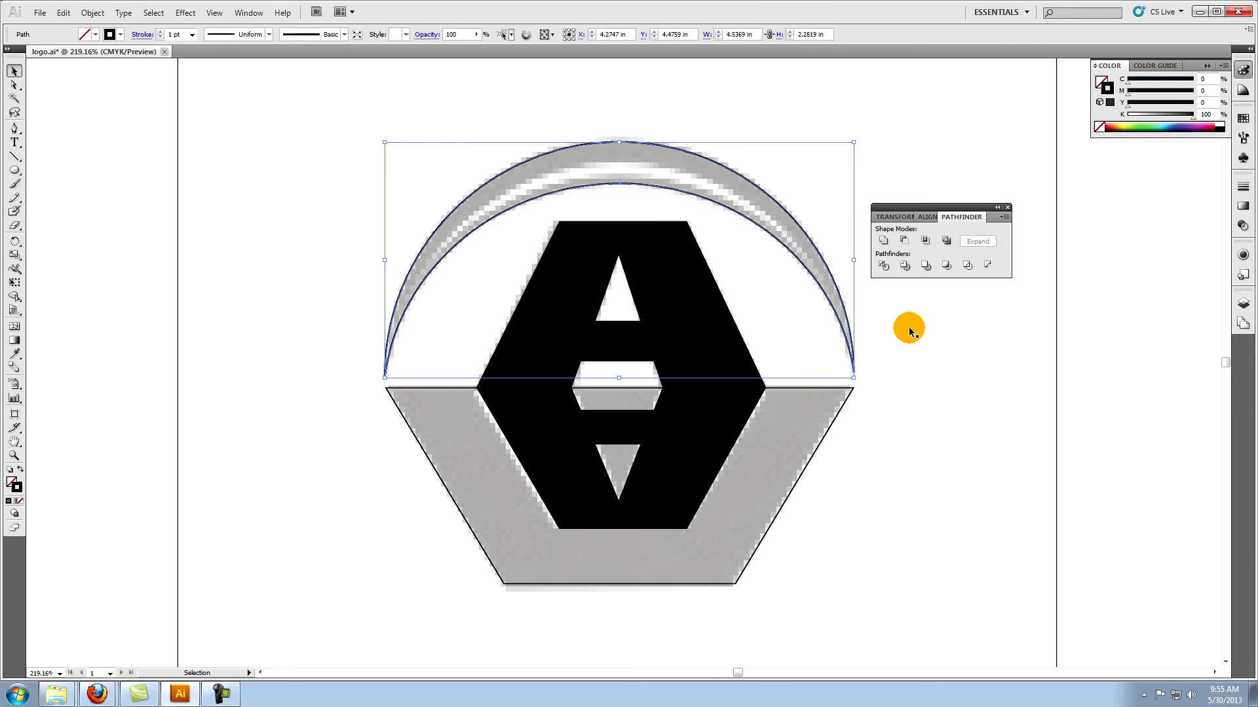
Step: Place a copy of the crescent about 0.18 in lower, along the underside of the logo's thick arc
key(ctrl+c)
key(ctrl+f)
key(shift+Down)
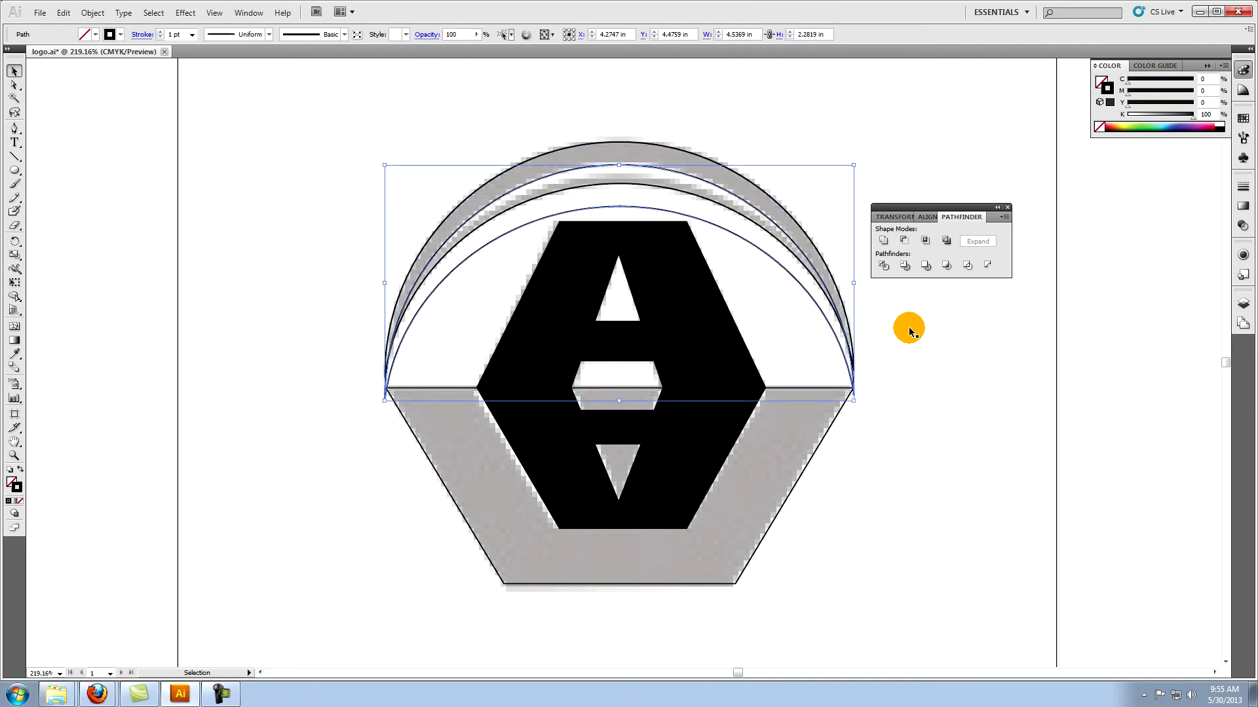
key(Up)
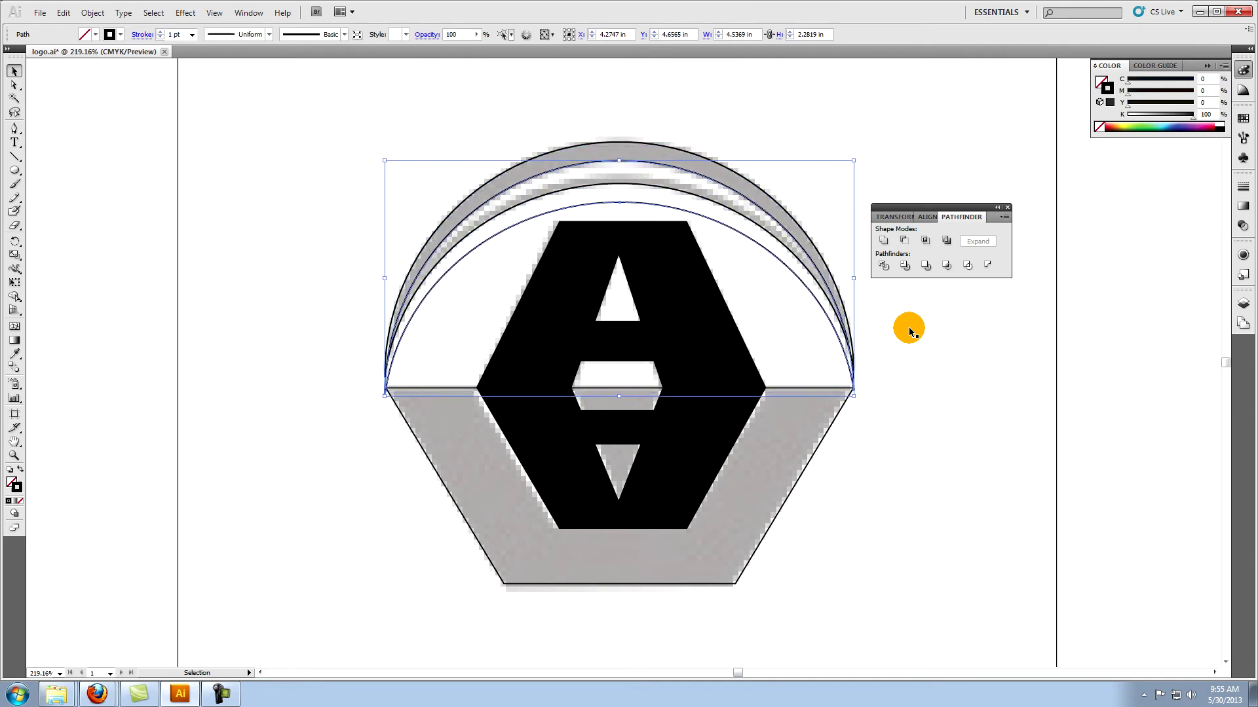
key(Up)
key(Up)
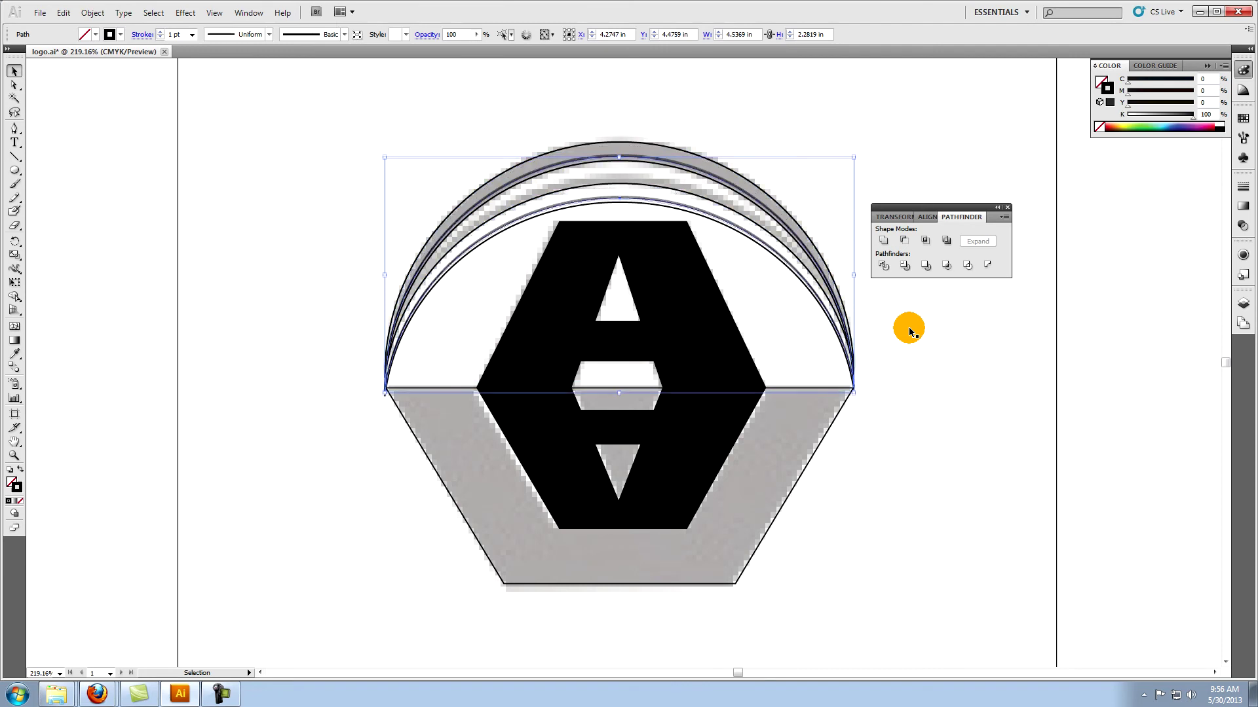
Step: Position a second crescent copy about 0.33 in below the original, on the thin arc's upper edge, and shorten it to about 2.1 in high
key(Down)
key(Down)
key(Down)
key(Down)
key(Down)
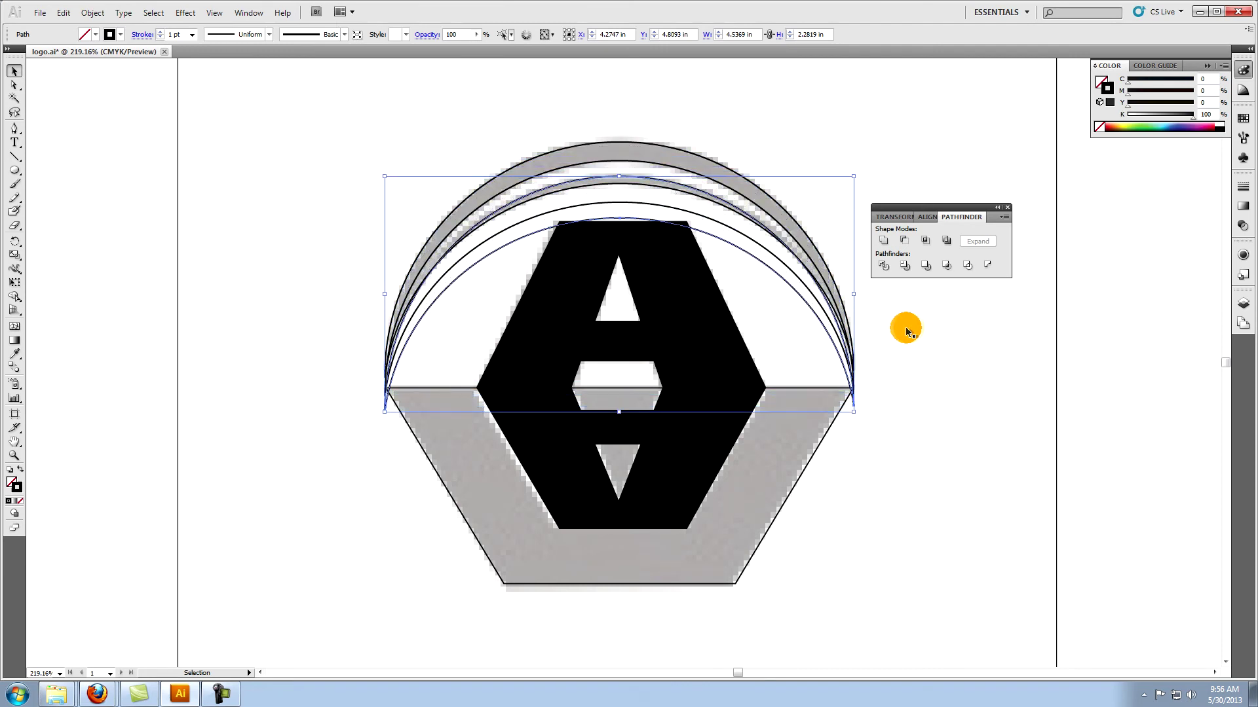
drag(619, 411, 623, 393)
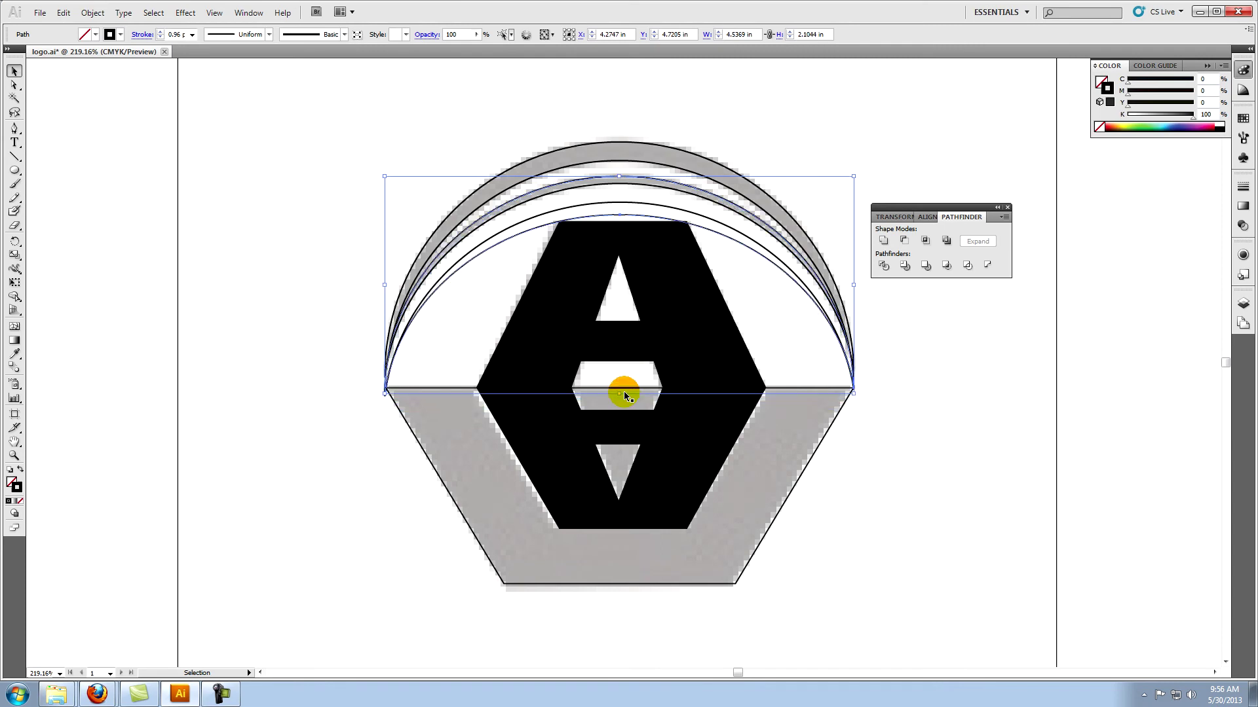
Step: Subtract the lower crescent copy from the upper copy with Minus Front and ungroup the resulting pieces
shift+click(617, 160)
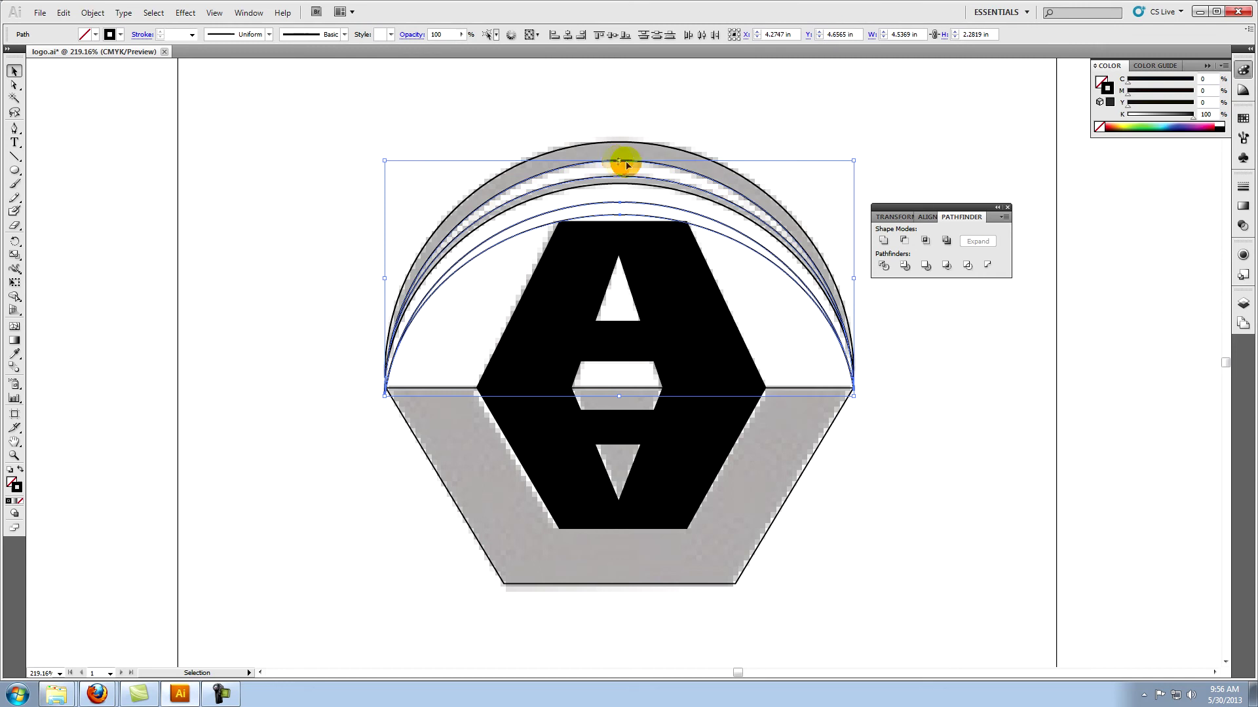
click(905, 244)
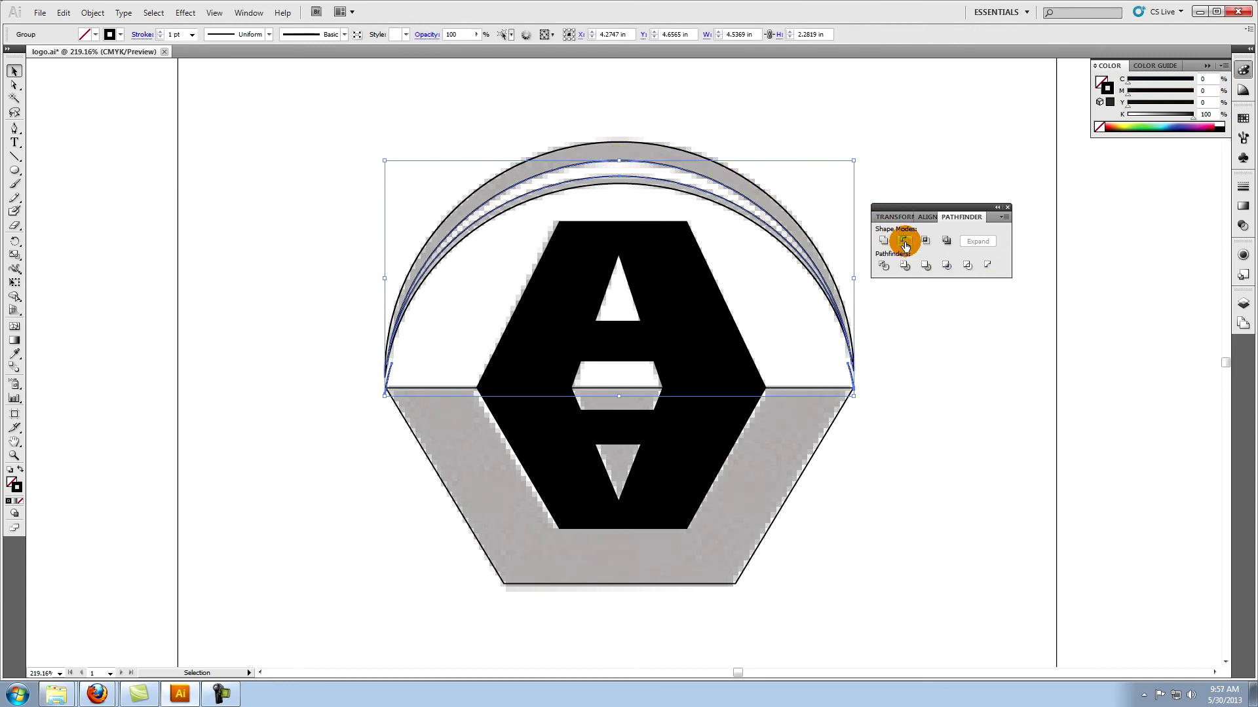
click(93, 12)
click(111, 76)
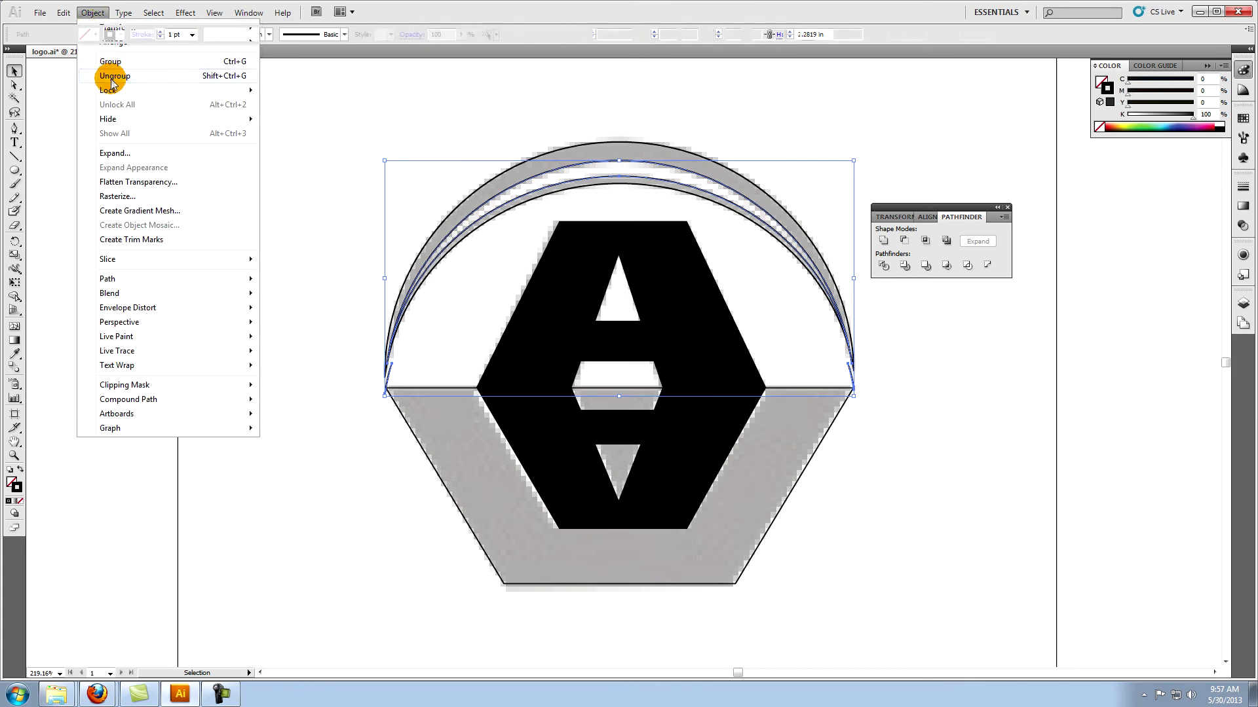
Step: Delete the two small leftover slivers at the ends of the subtracted crescent
click(389, 378)
key(Delete)
click(854, 375)
key(Delete)
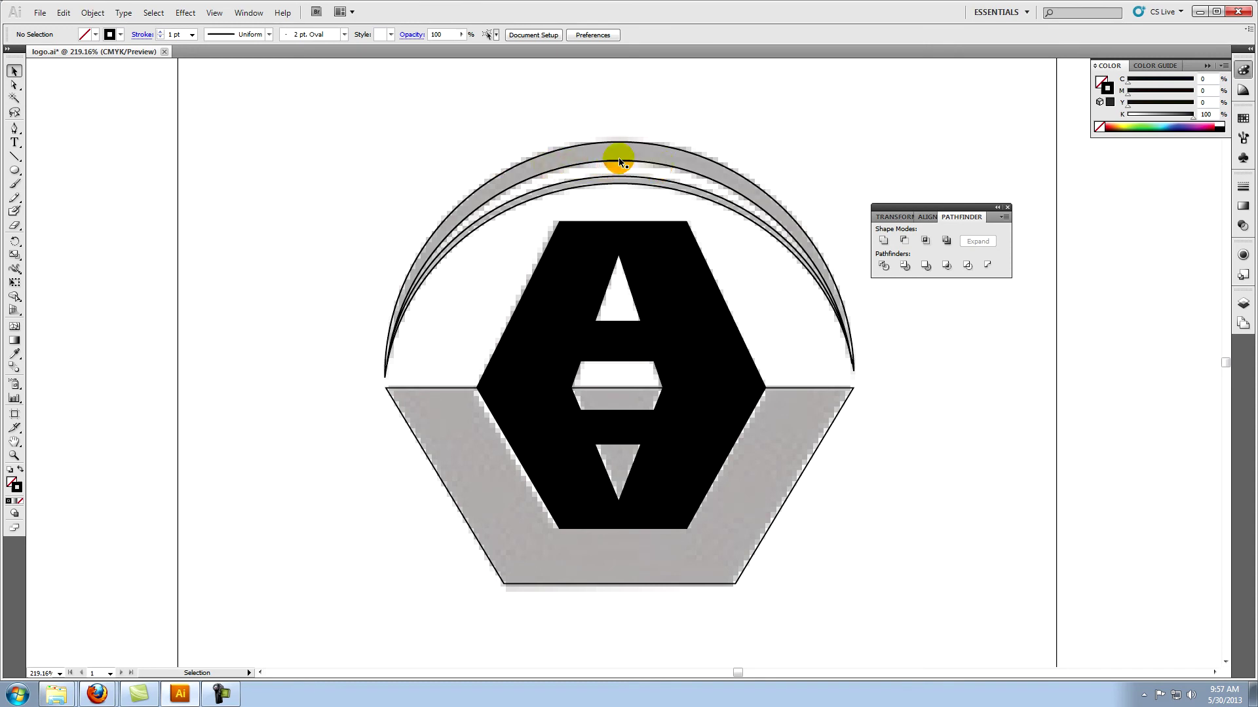
Step: Give the inner crescent and the inverted A a white fill with no outline, and bring both to the front
click(618, 161)
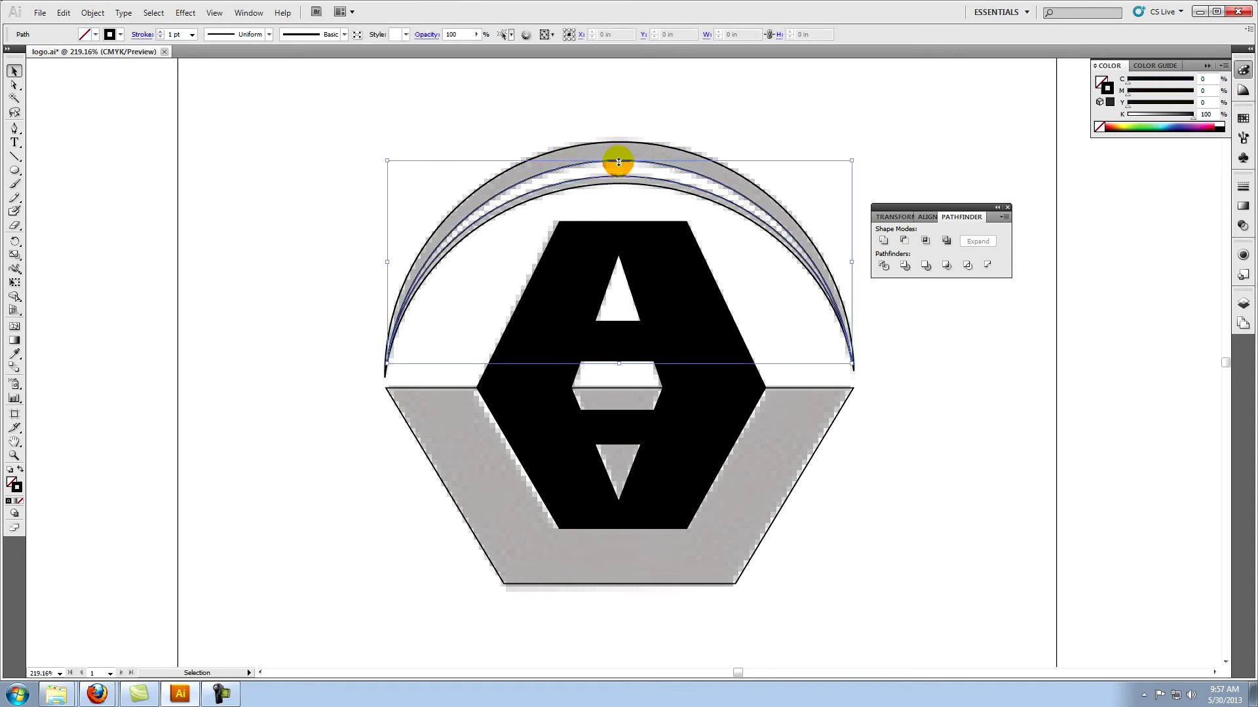
shift+click(663, 453)
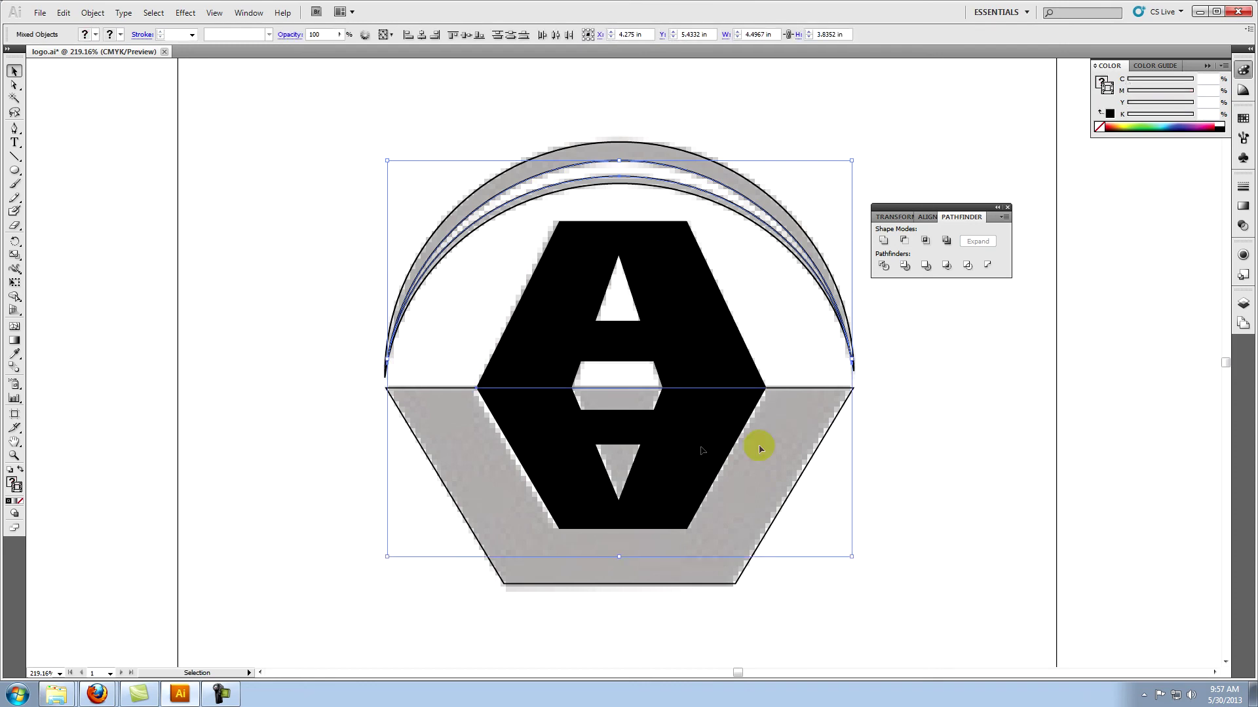
click(1219, 123)
click(1106, 86)
click(1101, 128)
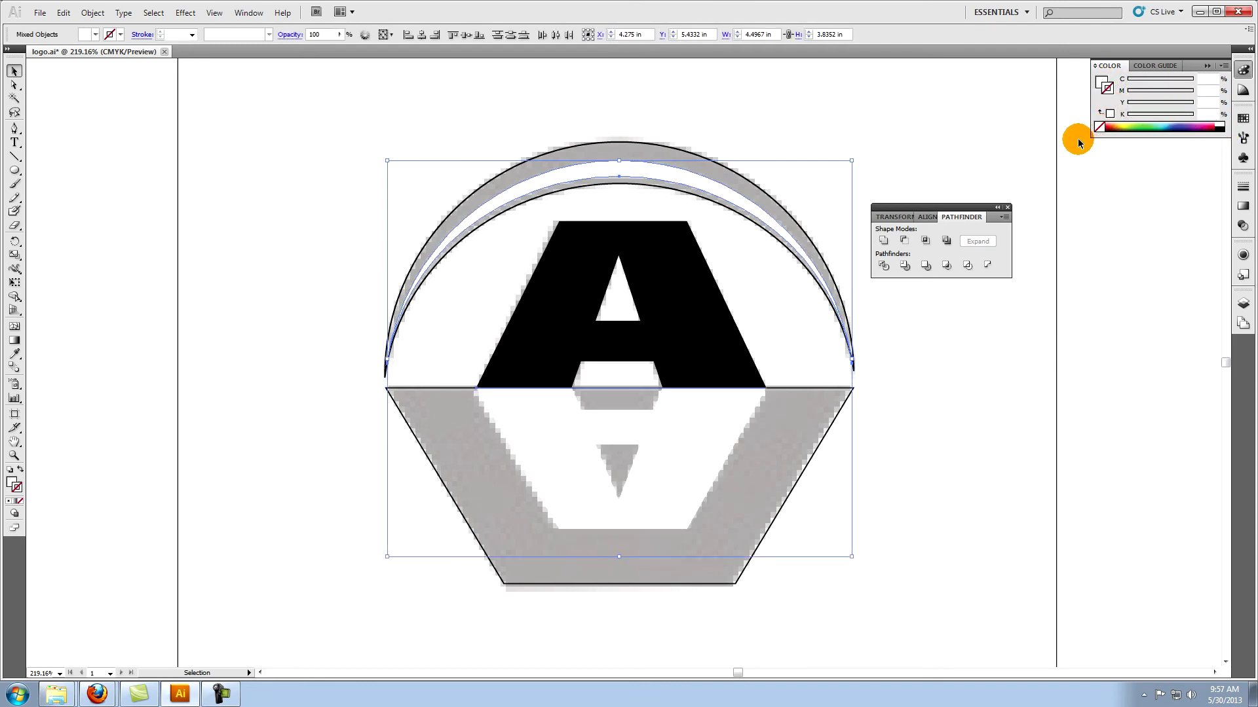
click(92, 13)
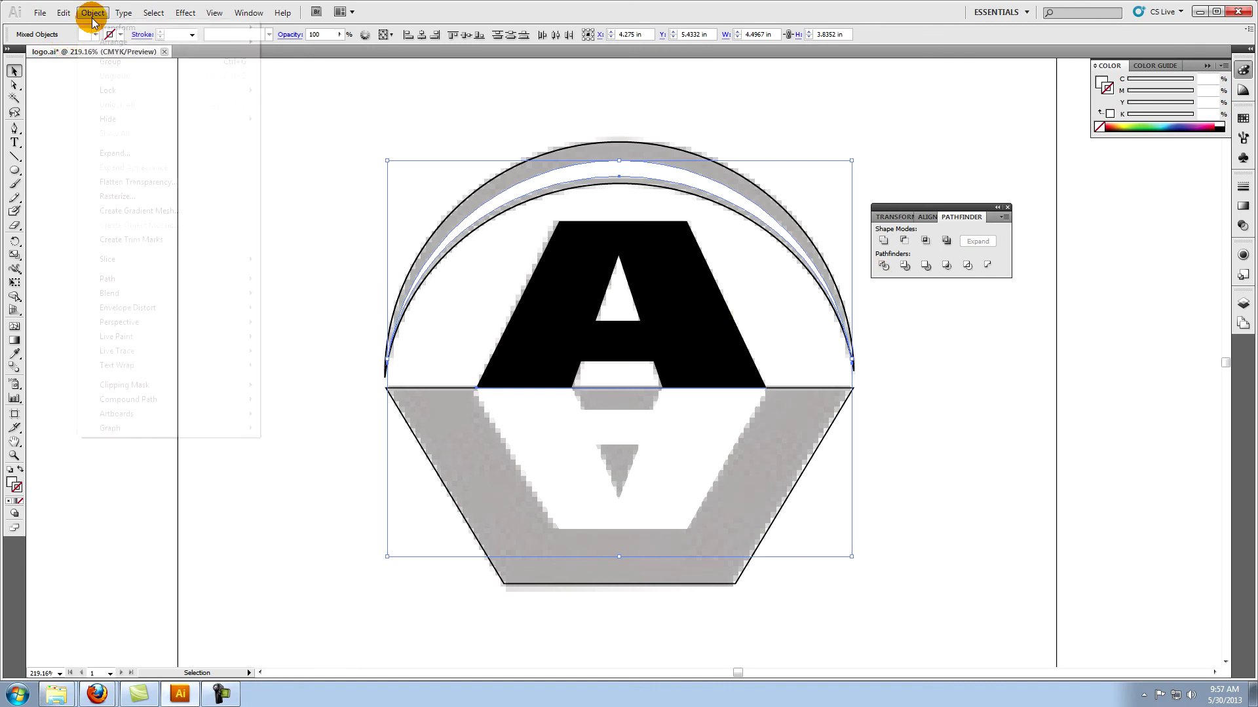
mouse_move(113, 48)
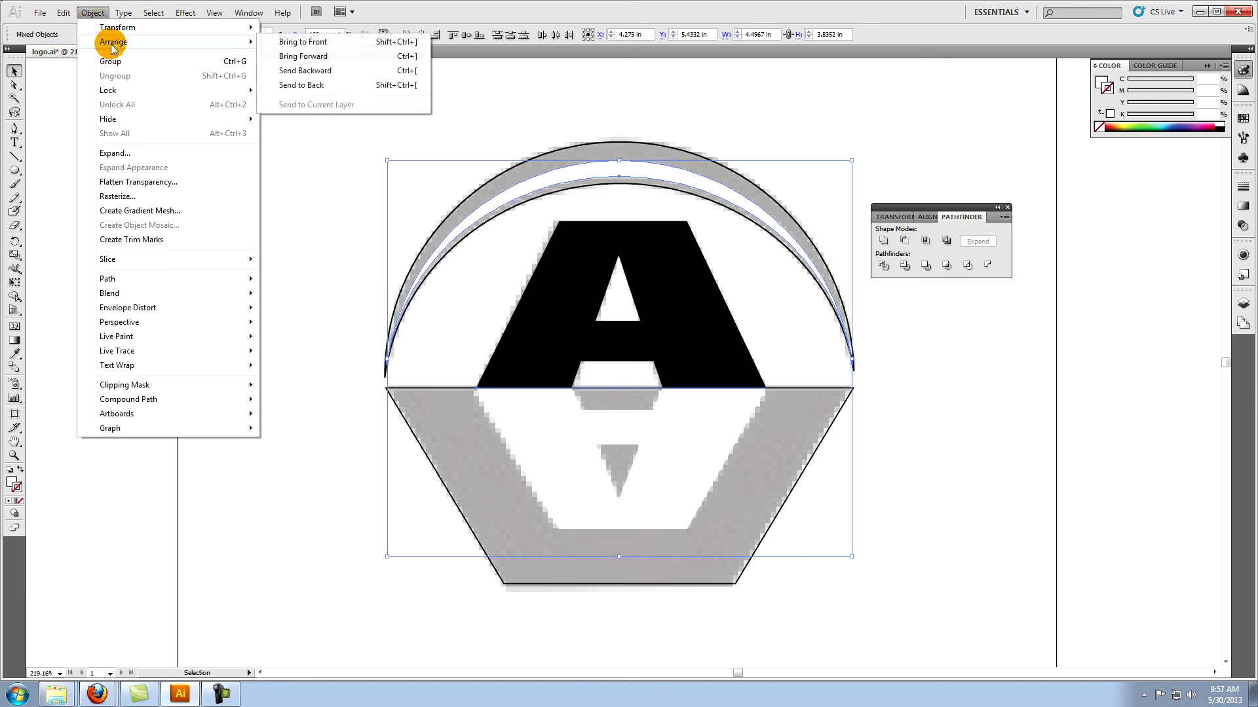
click(298, 41)
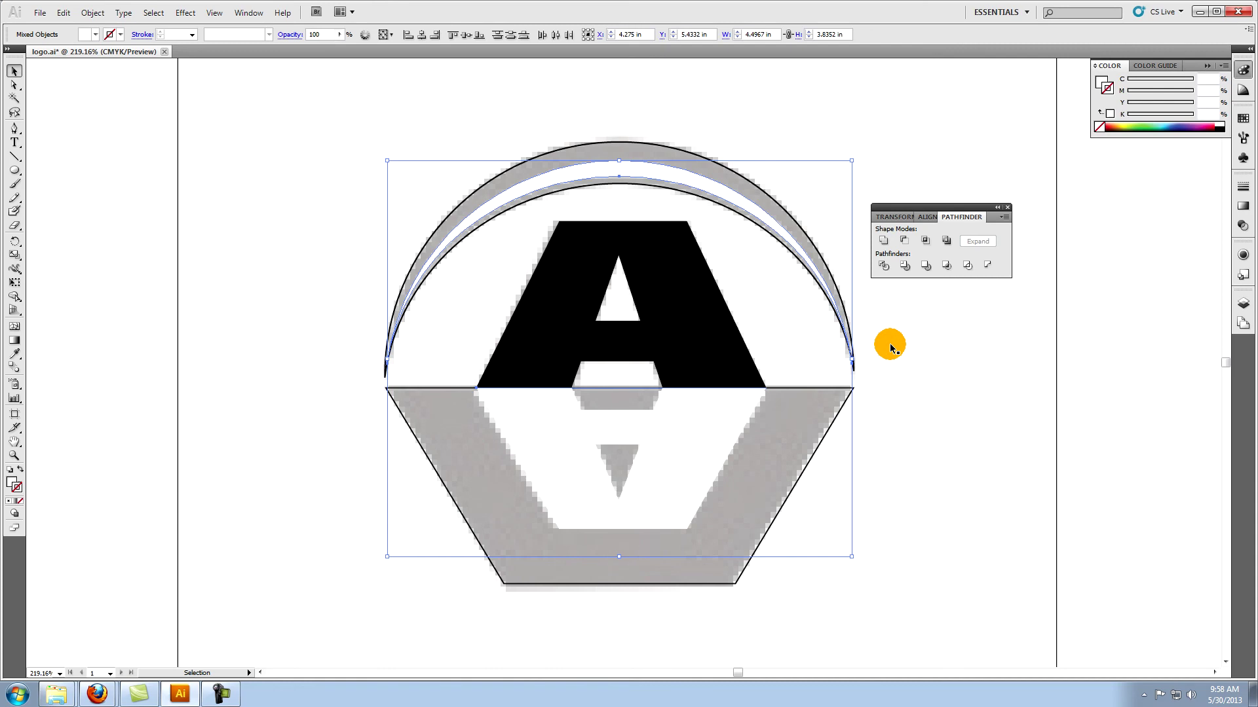
Step: Give the outer crescent and the lower trapezoid a black fill with no outline
click(654, 141)
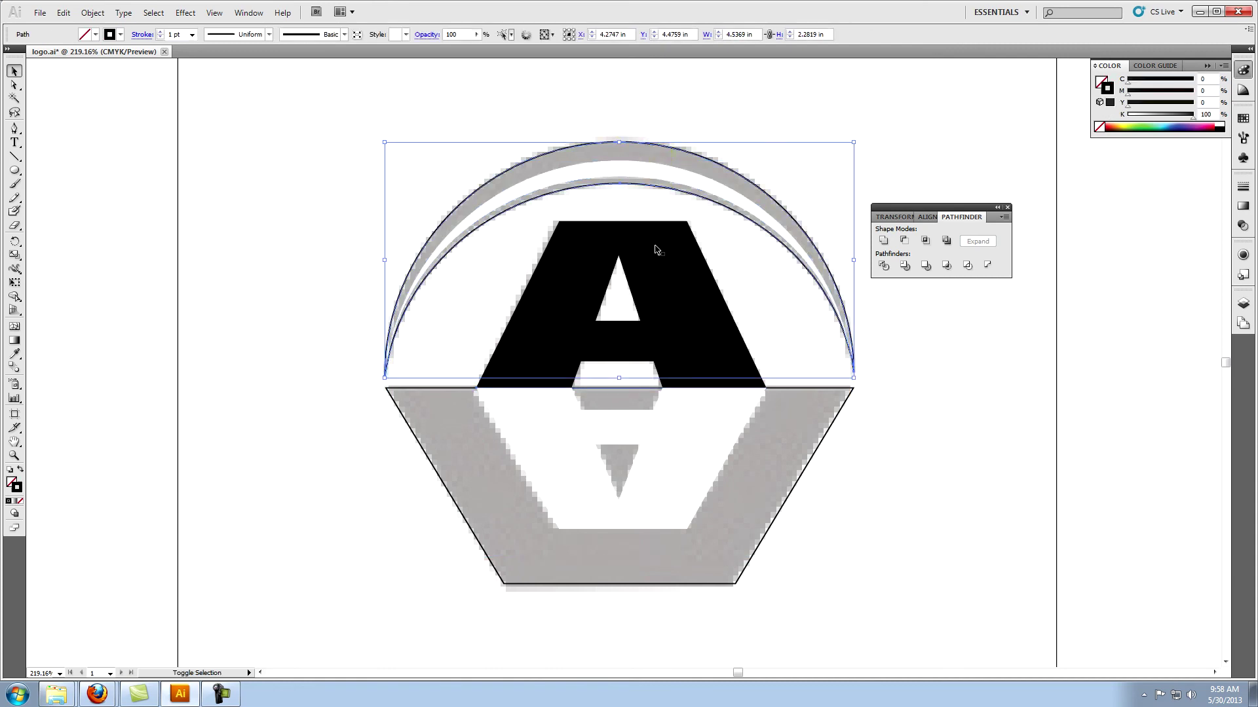
shift+click(797, 485)
click(1107, 89)
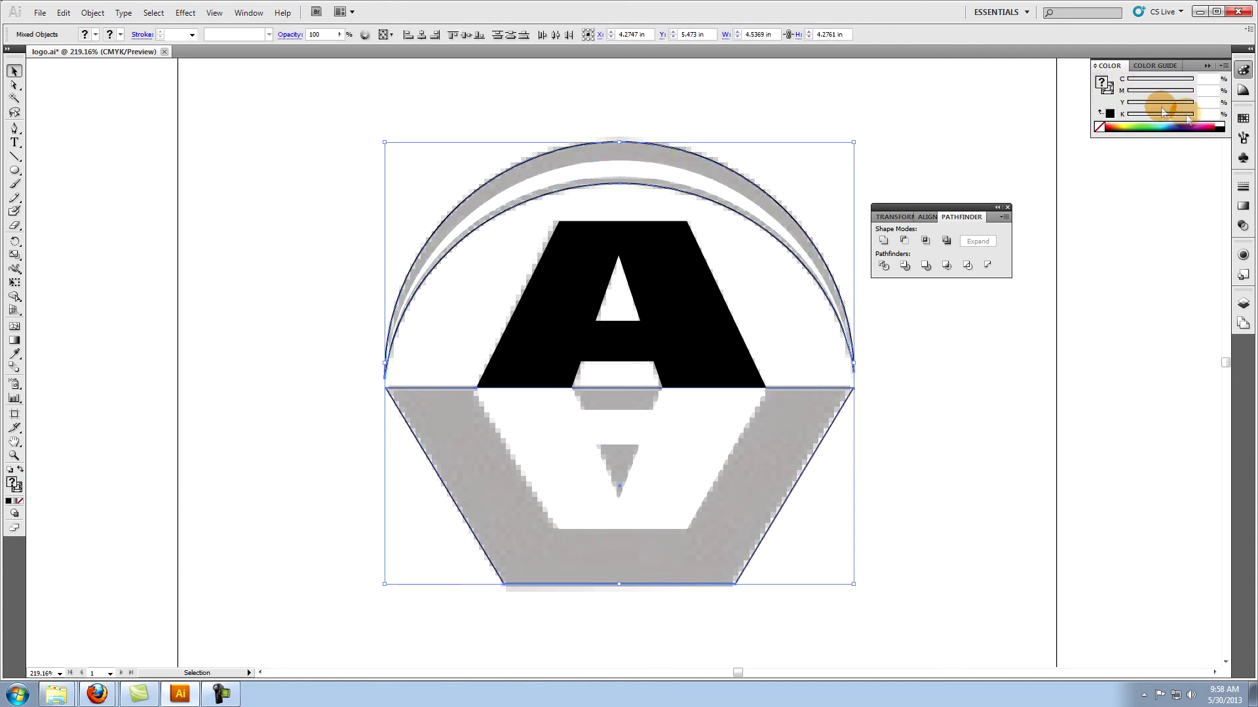
click(1099, 127)
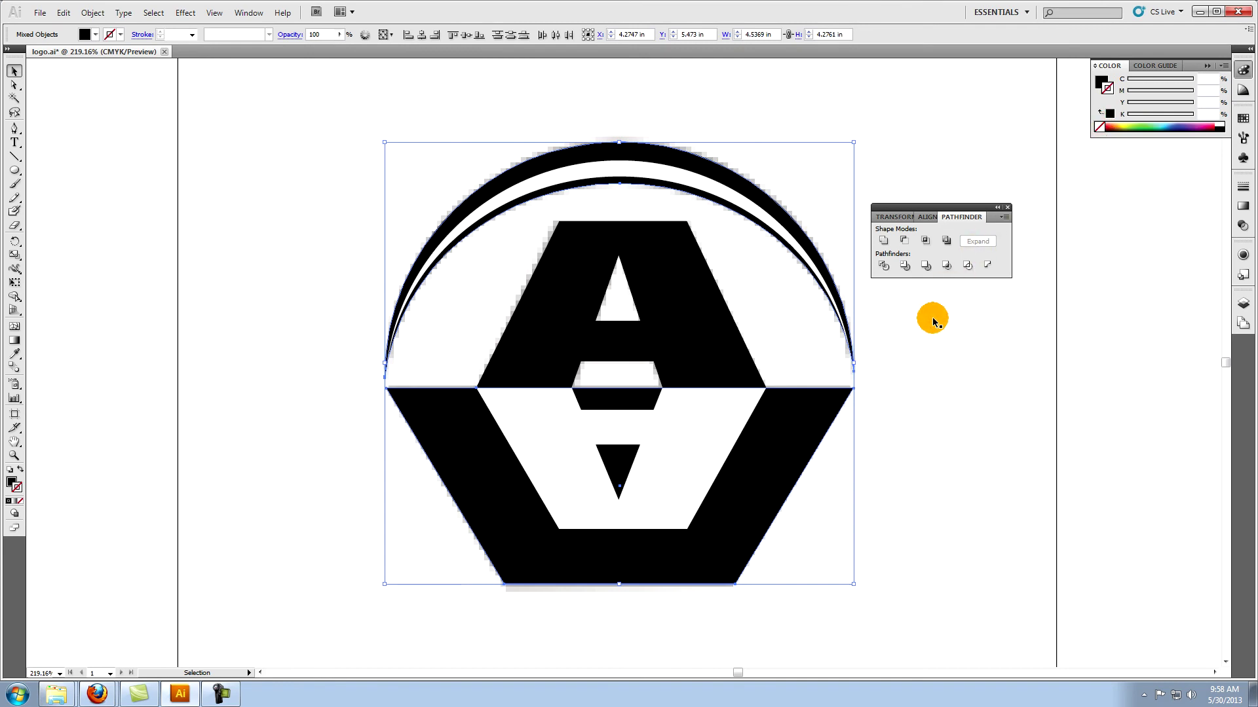
Step: Delete the low-resolution bitmap logo from behind the vector artwork
click(807, 115)
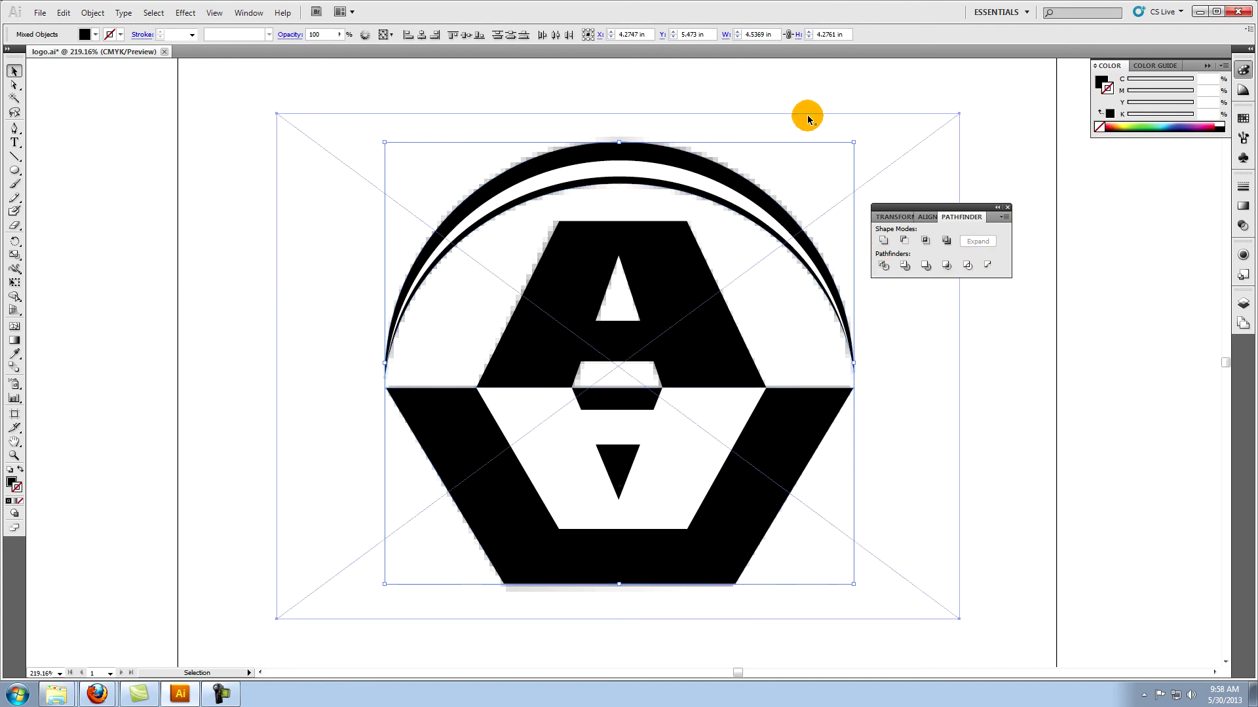
key(Delete)
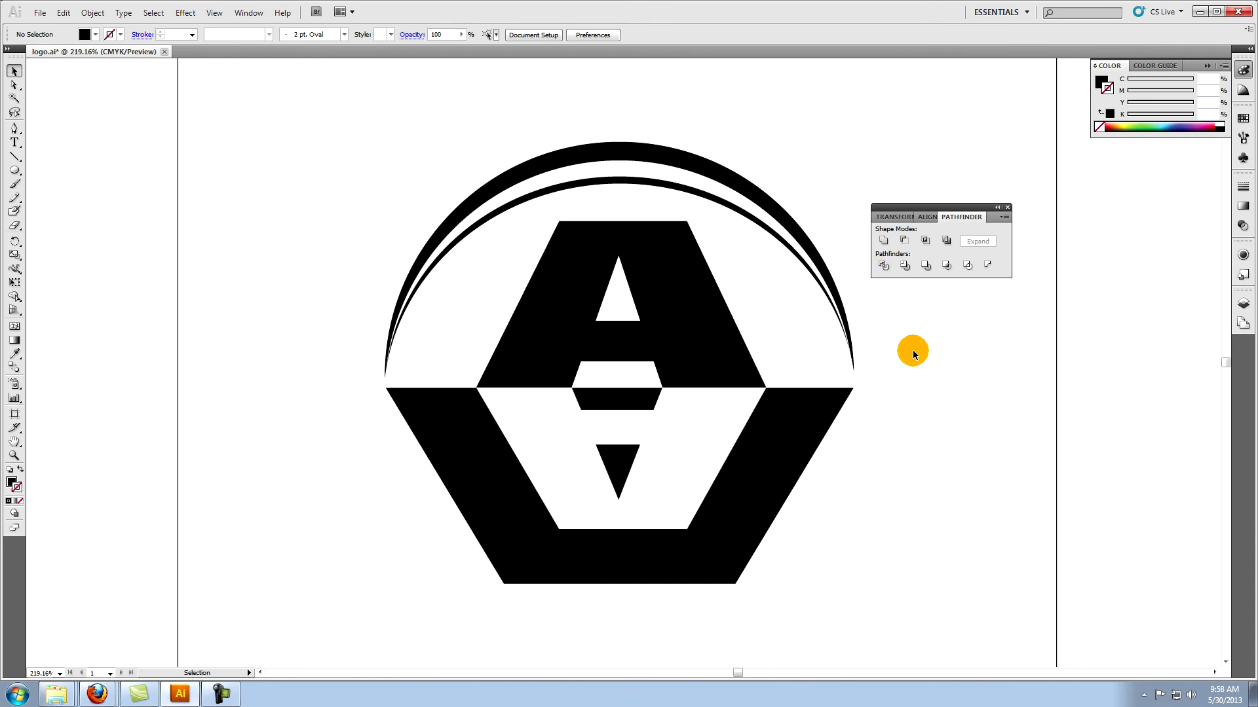